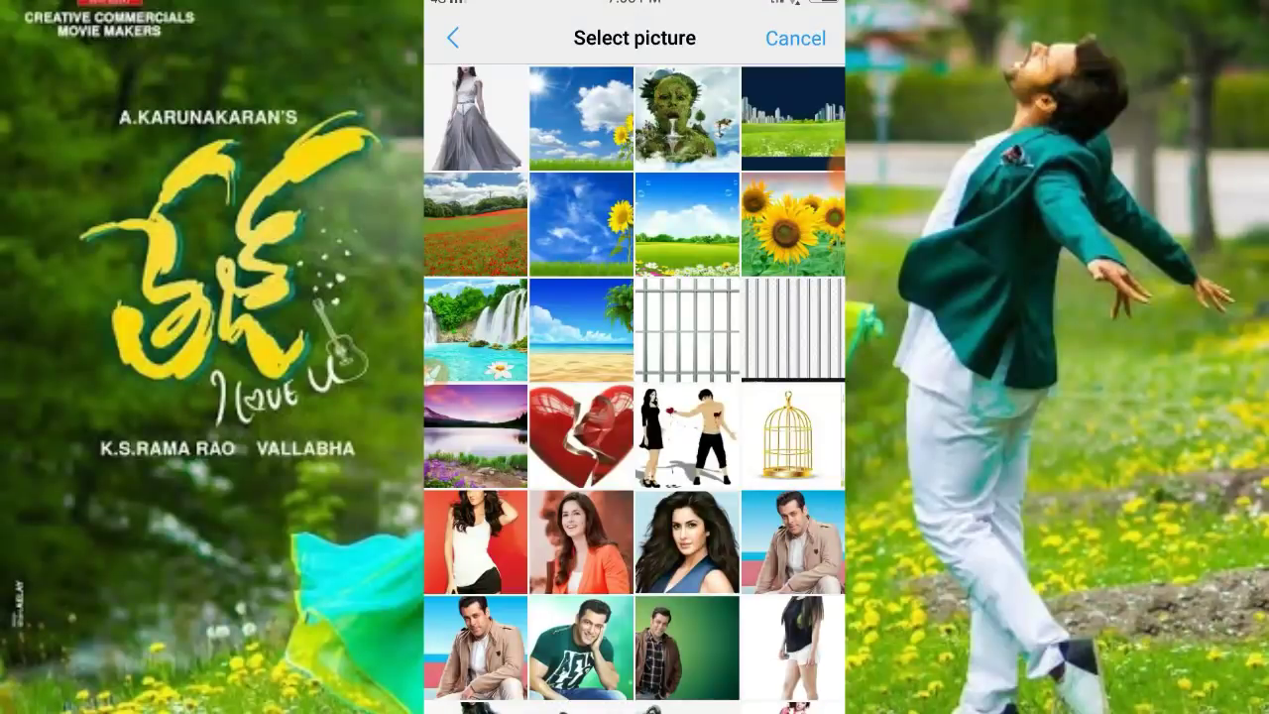
Step: Scroll through the Select picture grid to find the woman in the peach dress
scroll(635, 386, down, 3)
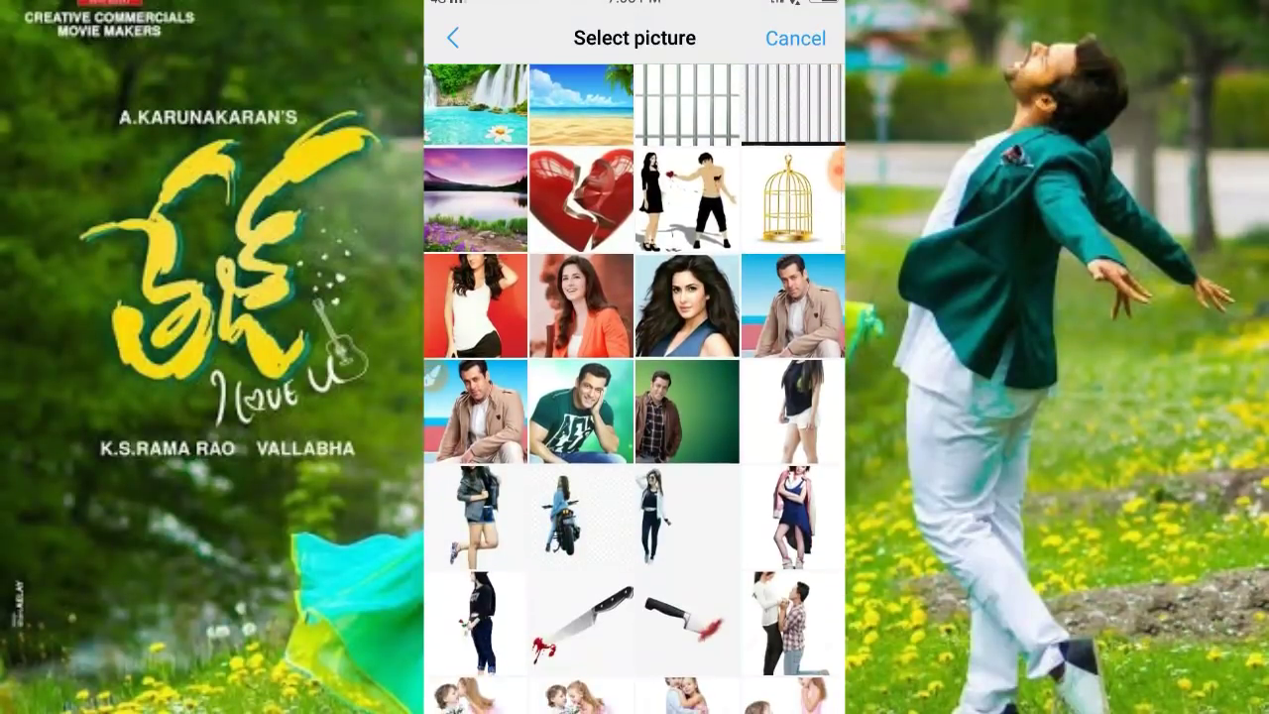
scroll(635, 387, down, 2)
scroll(635, 387, down, 1)
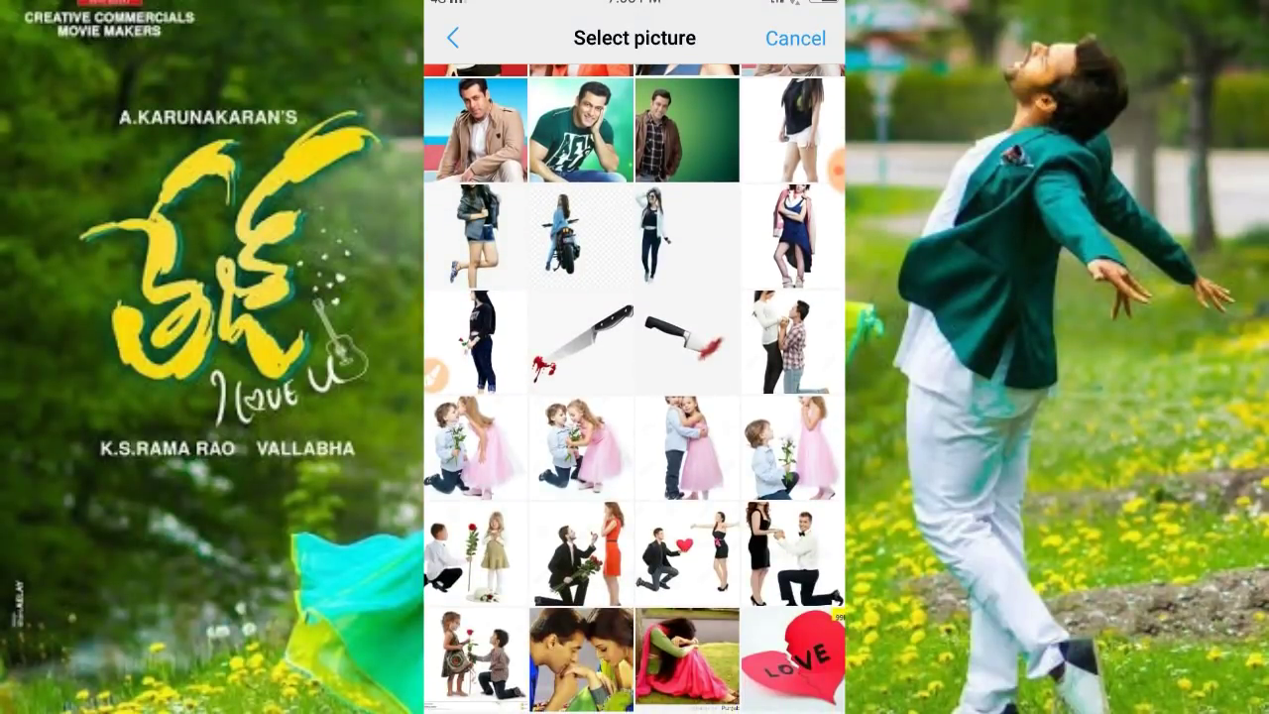
scroll(634, 386, down, 1)
scroll(635, 386, down, 1)
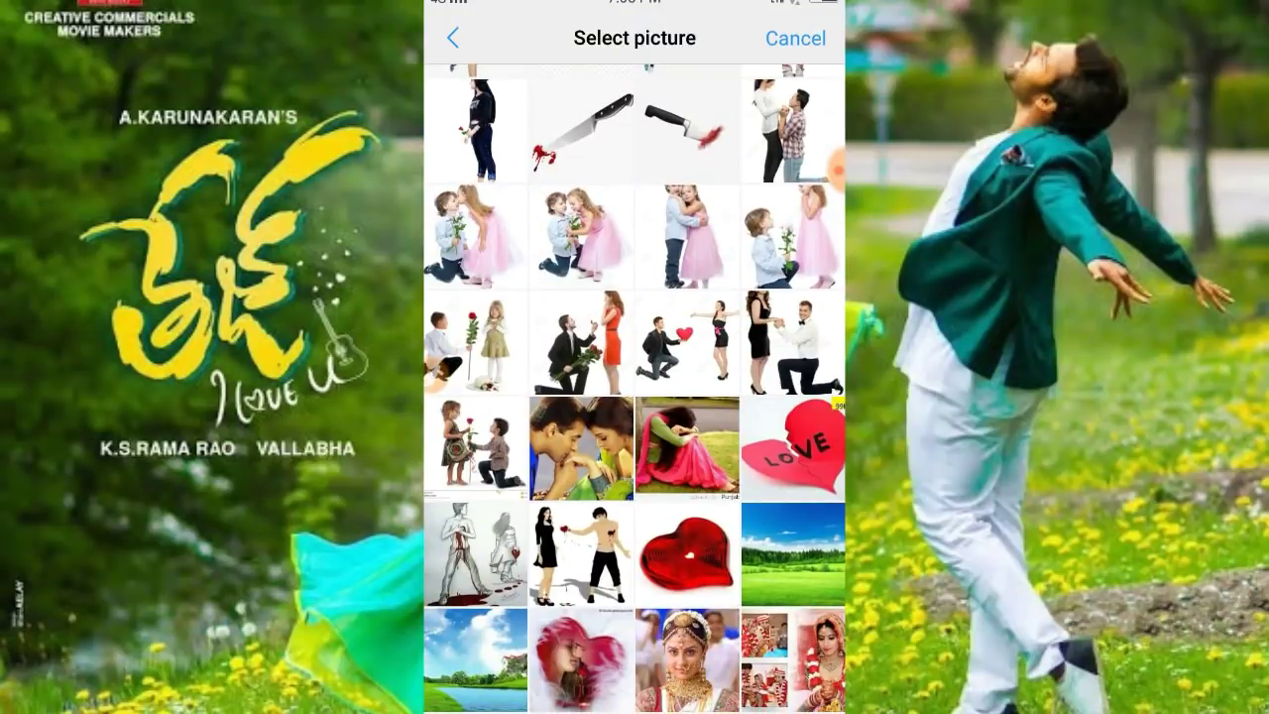
scroll(635, 387, down, 2)
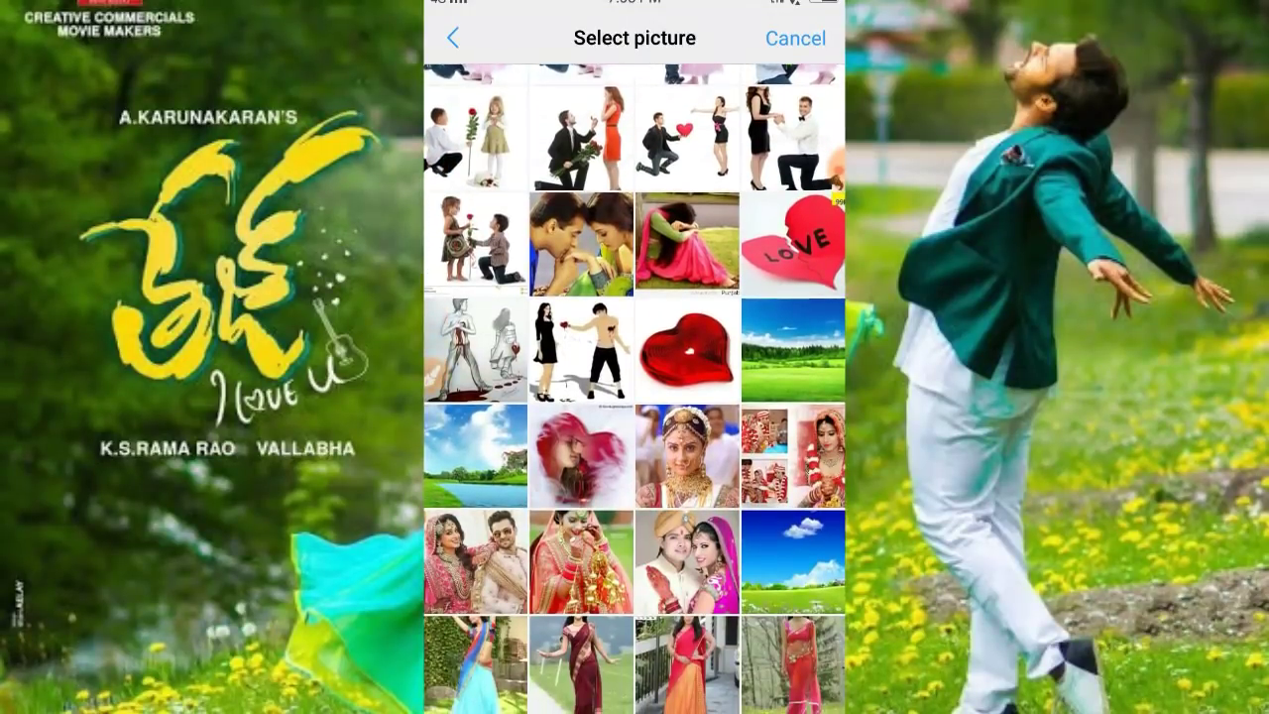
scroll(634, 386, down, 2)
scroll(635, 386, down, 1)
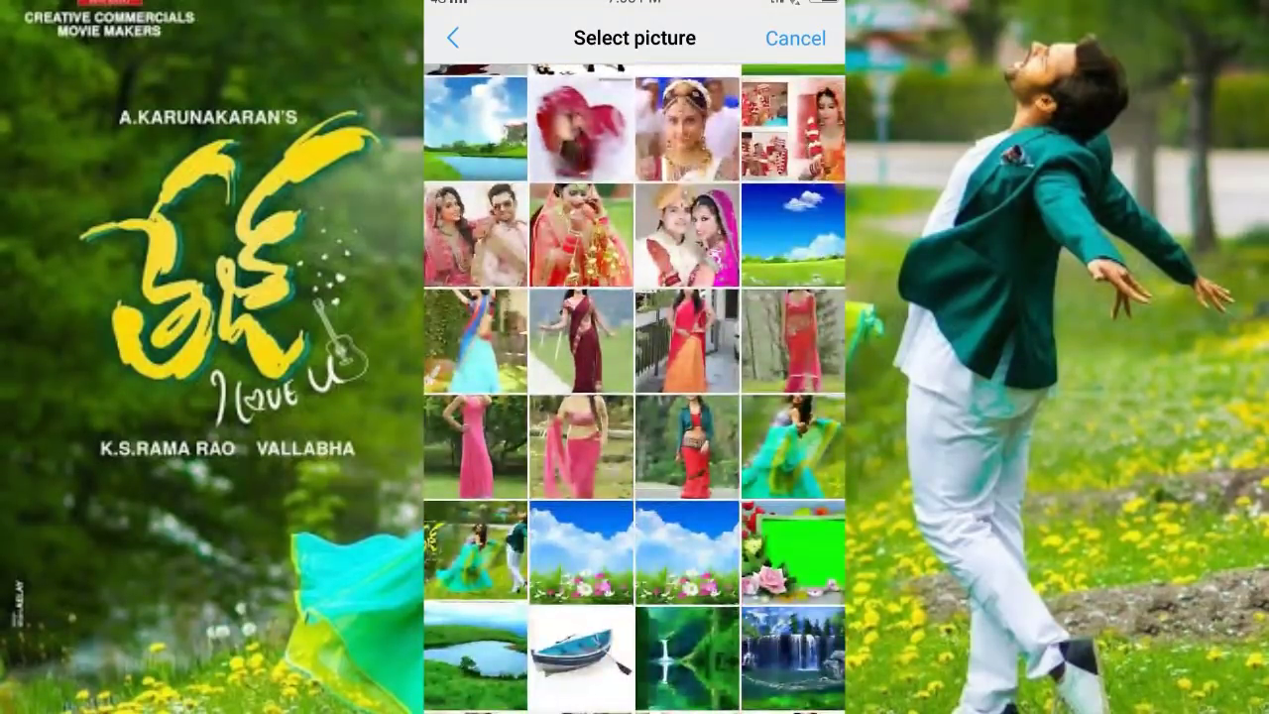
scroll(634, 387, down, 2)
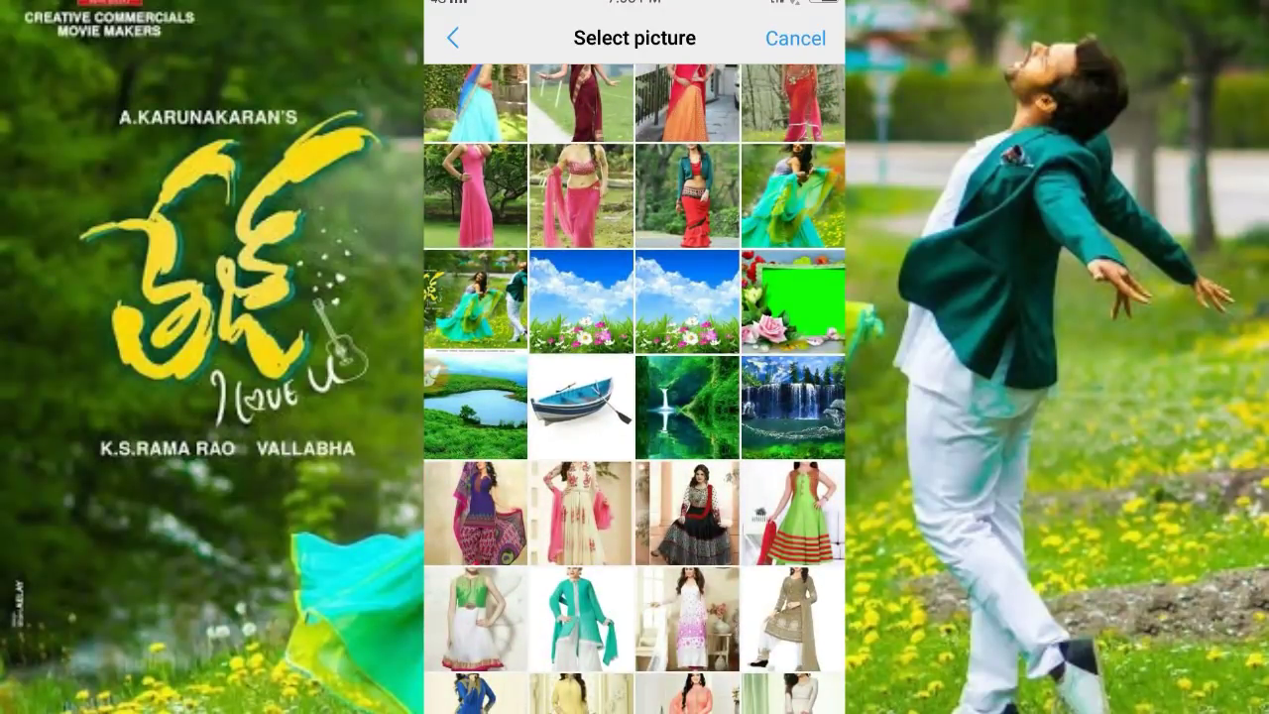
scroll(634, 387, down, 2)
scroll(634, 387, down, 3)
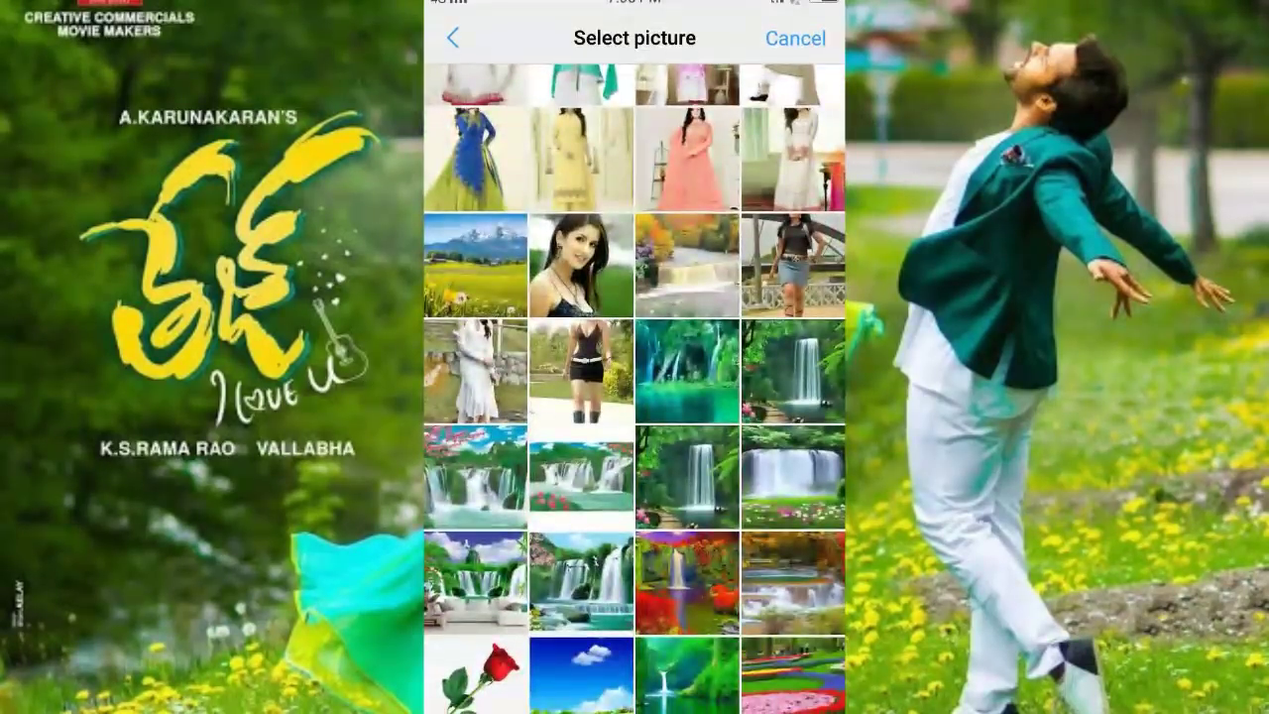
scroll(635, 387, down, 2)
scroll(634, 387, up, 3)
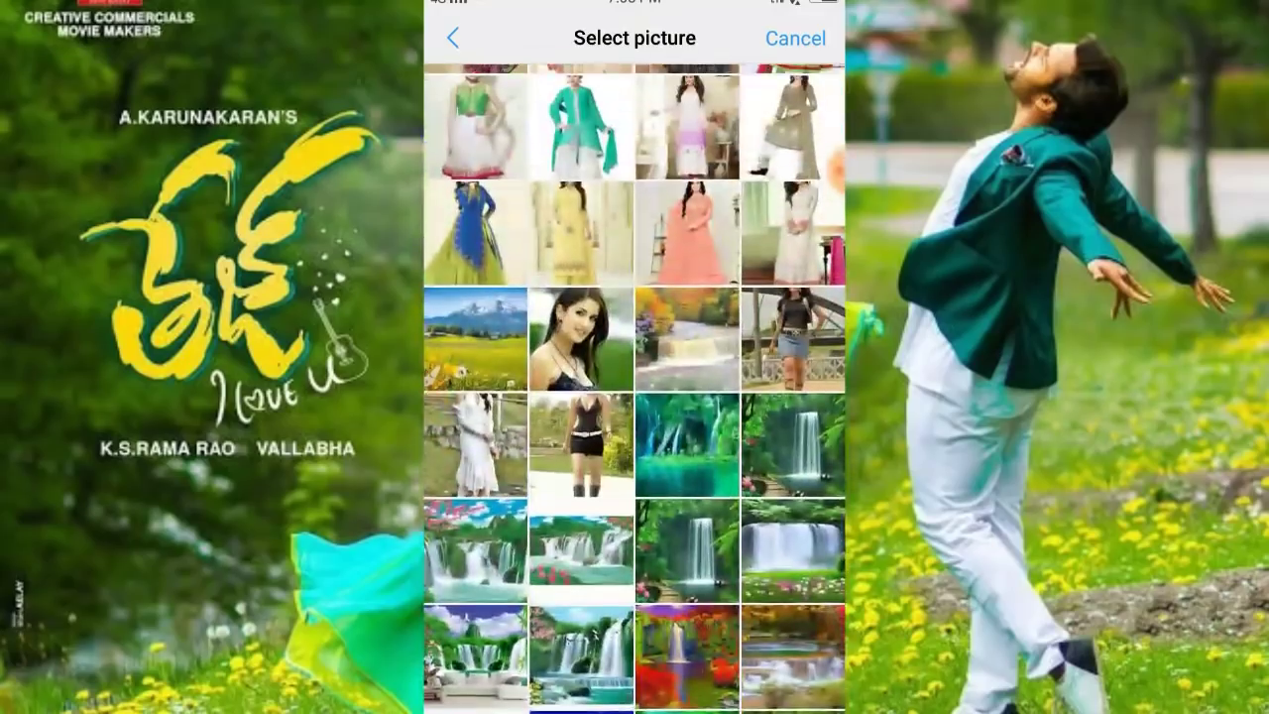
scroll(635, 387, up, 5)
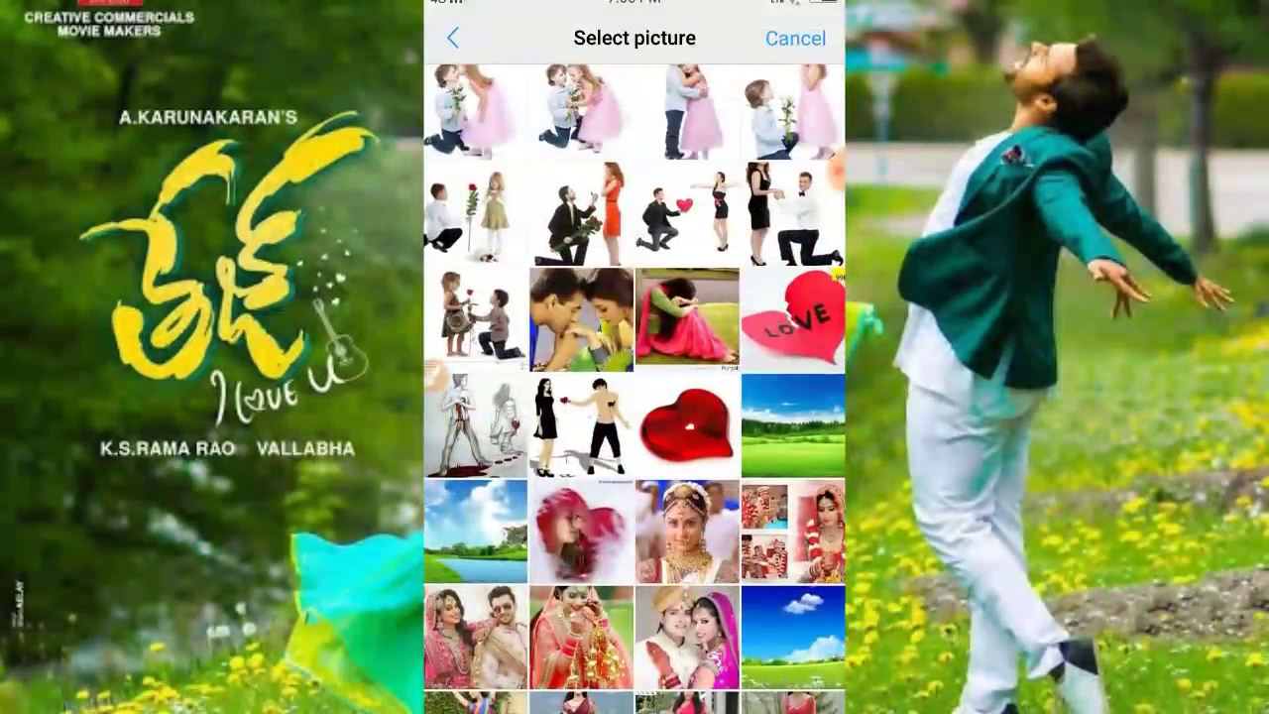
scroll(635, 387, up, 2)
scroll(634, 387, down, 3)
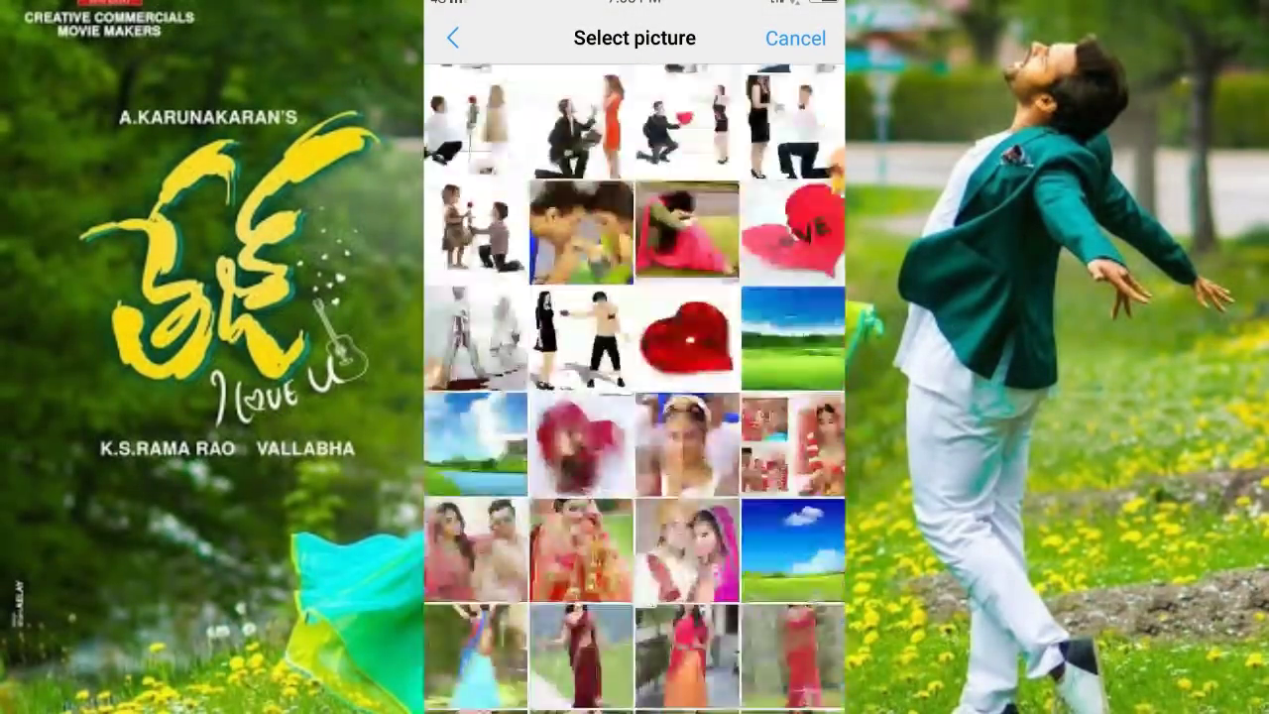
scroll(635, 386, down, 5)
scroll(634, 387, down, 2)
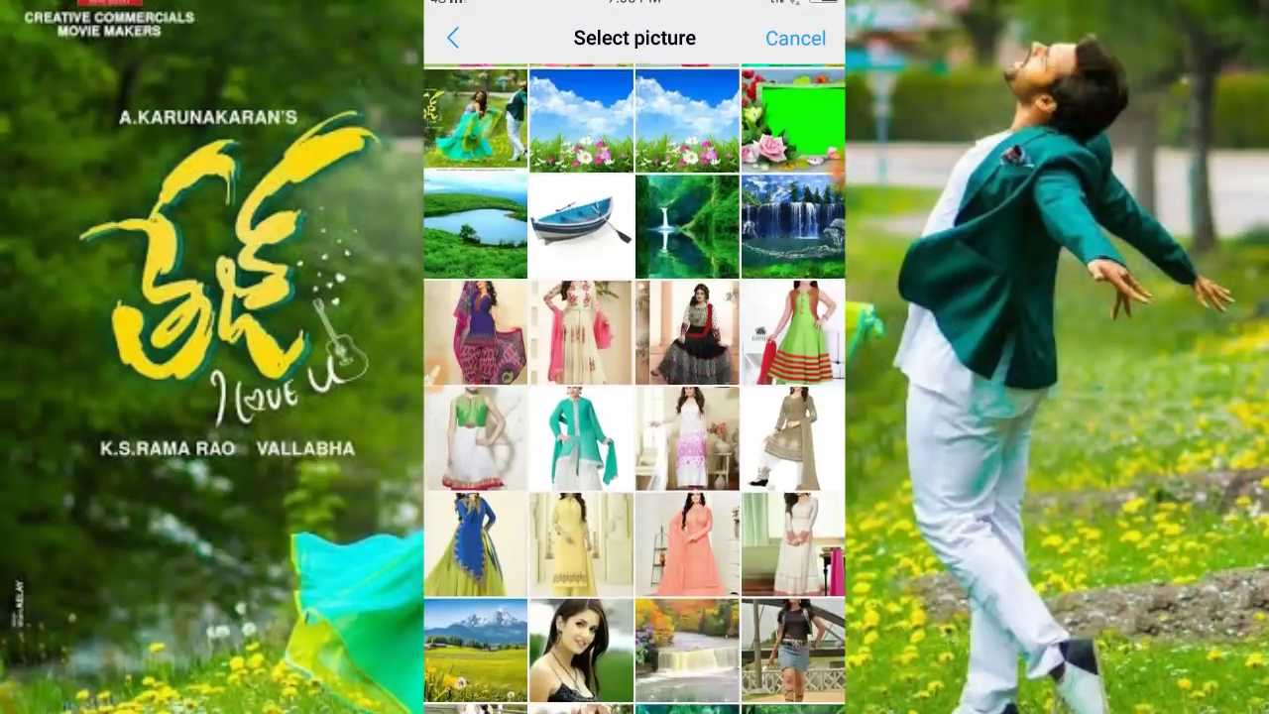
scroll(634, 386, up, 4)
scroll(635, 386, down, 2)
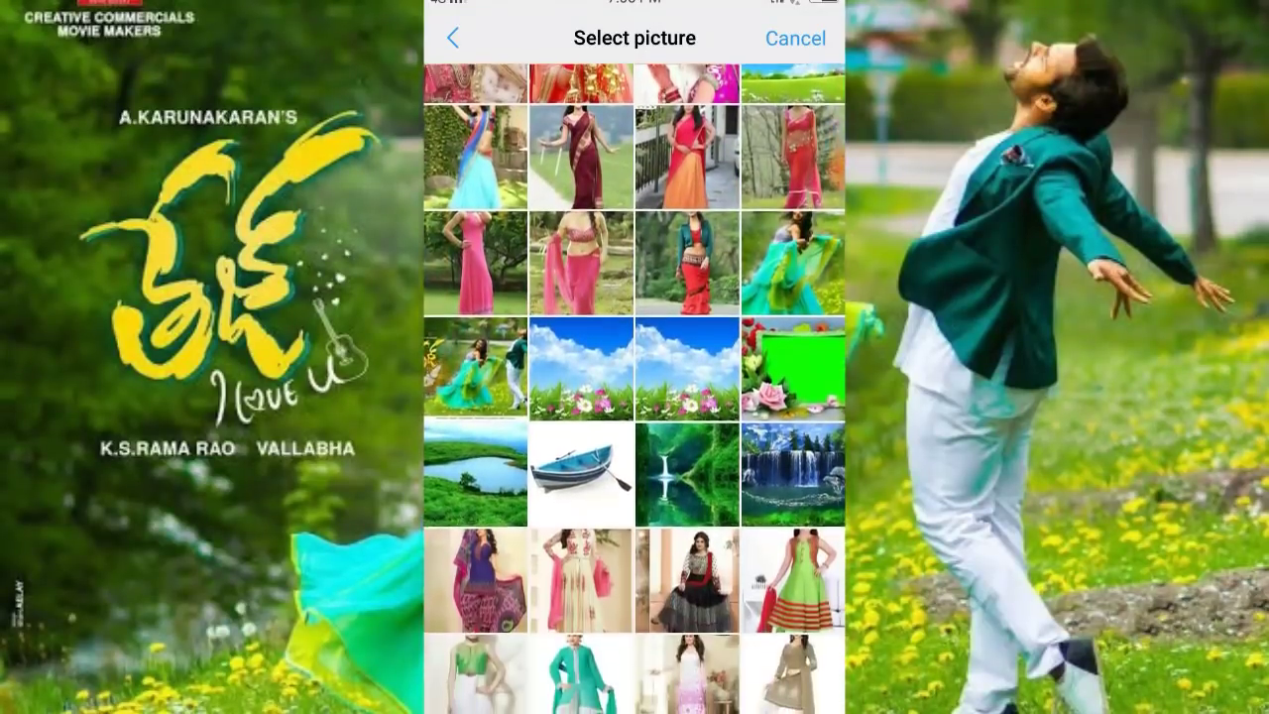
scroll(635, 386, up, 2)
scroll(634, 387, down, 2)
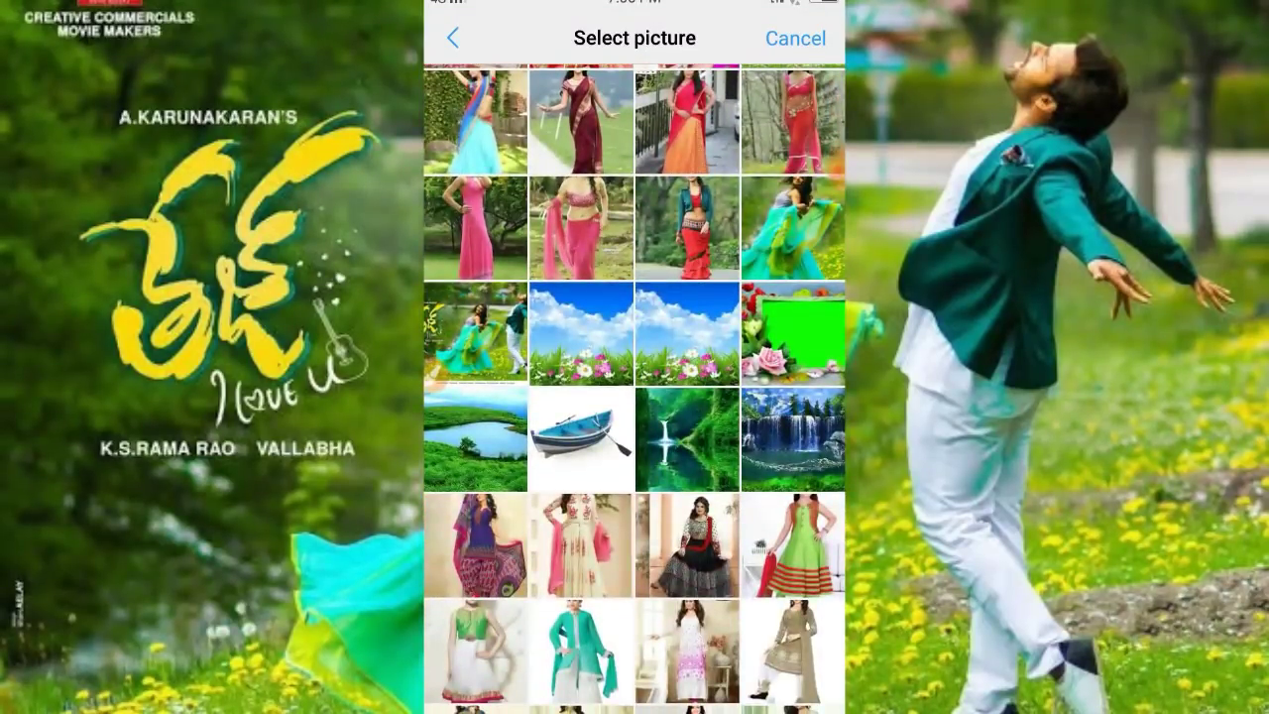
scroll(635, 387, up, 1)
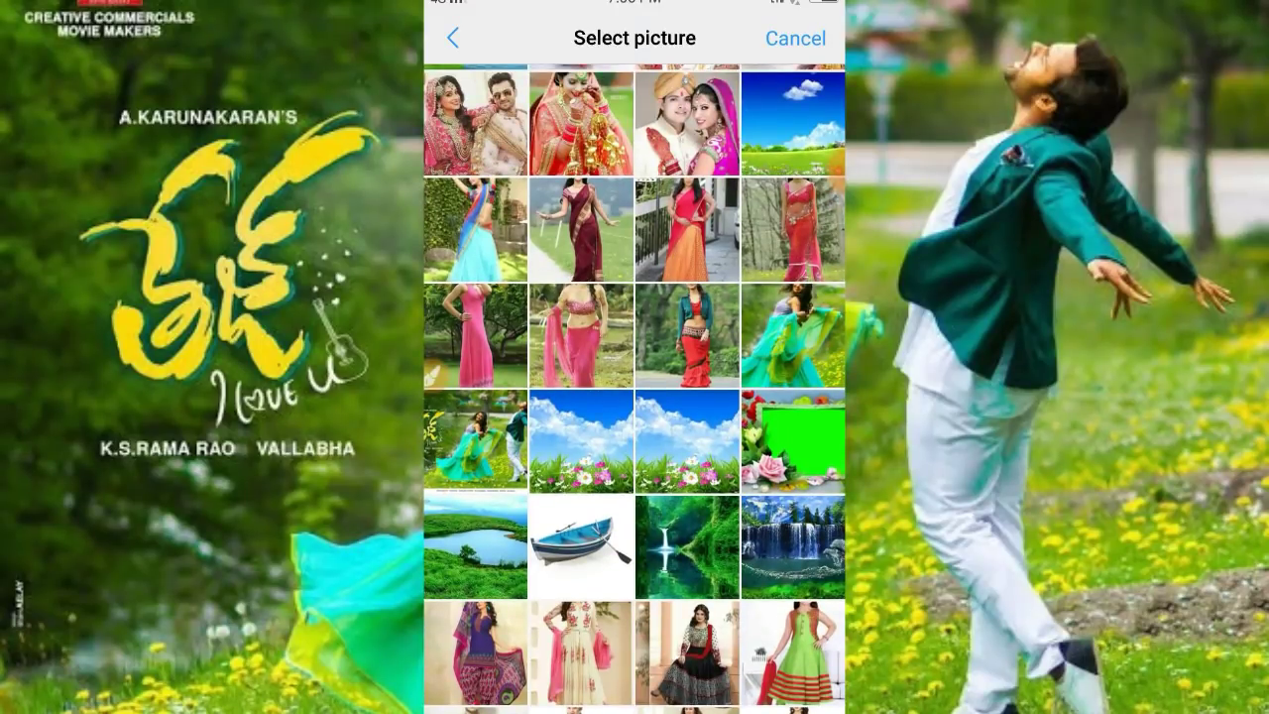
scroll(635, 386, down, 2)
scroll(635, 387, down, 1)
scroll(635, 386, down, 2)
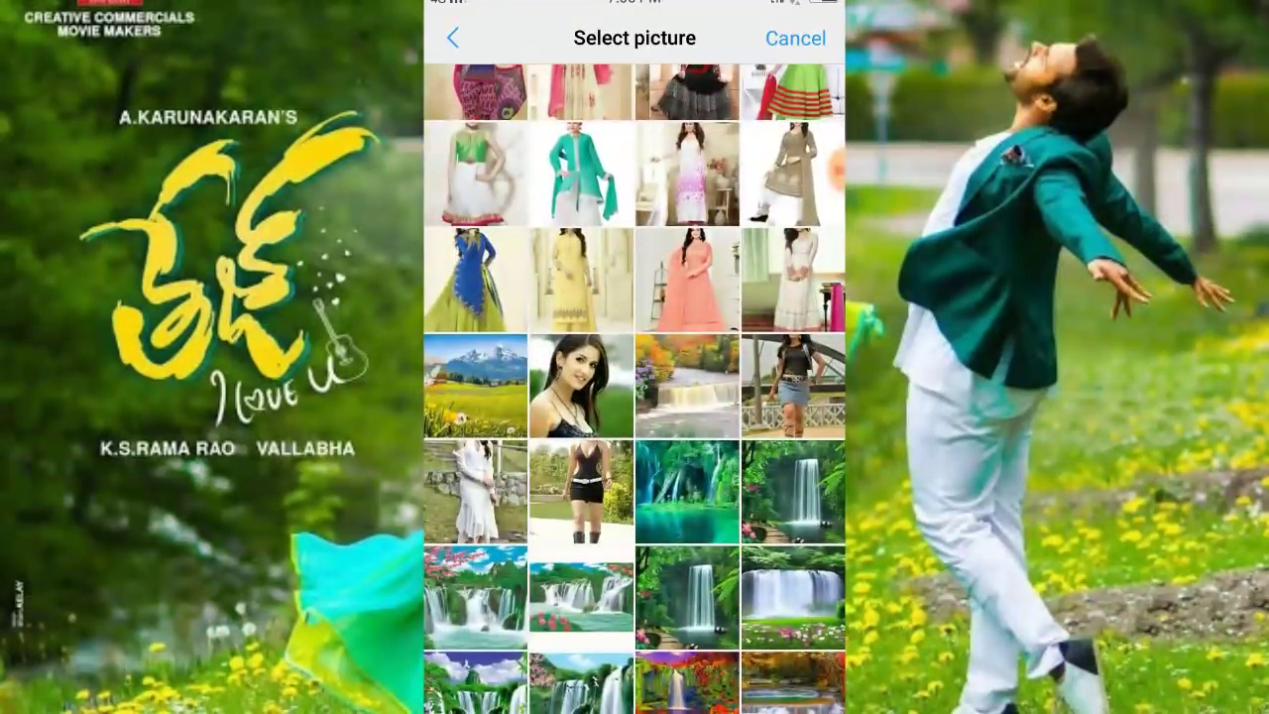
scroll(634, 386, up, 1)
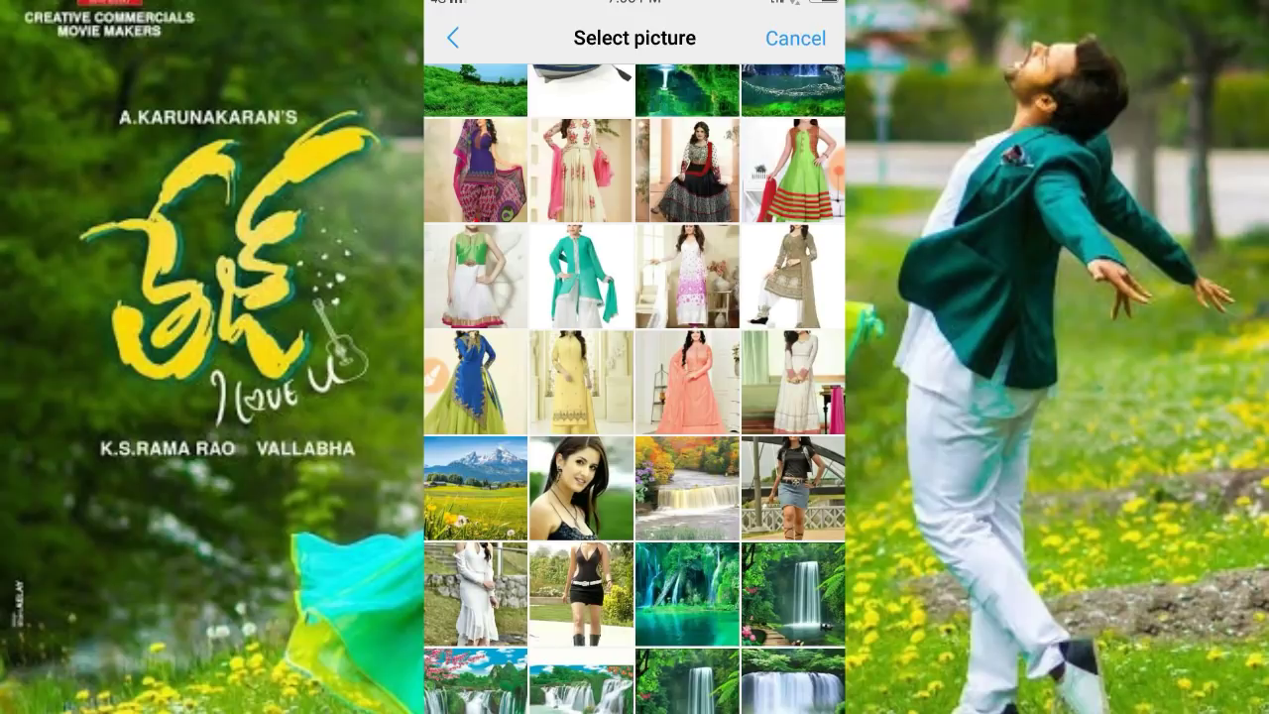
mouse_move(666, 406)
mouse_down()
mouse_move(726, 392)
mouse_move(657, 401)
mouse_up()
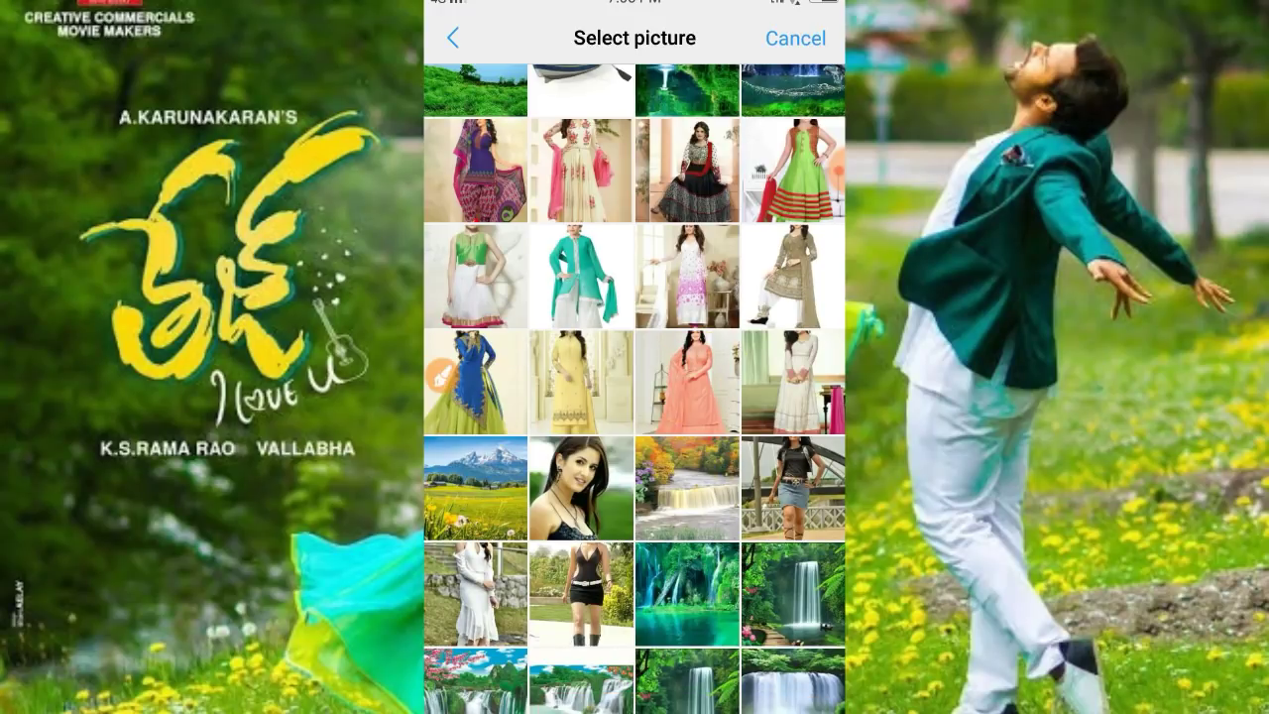
Step: Pick the peach dress photo and confirm its crop on the Edit Photo screen
click(687, 381)
click(442, 374)
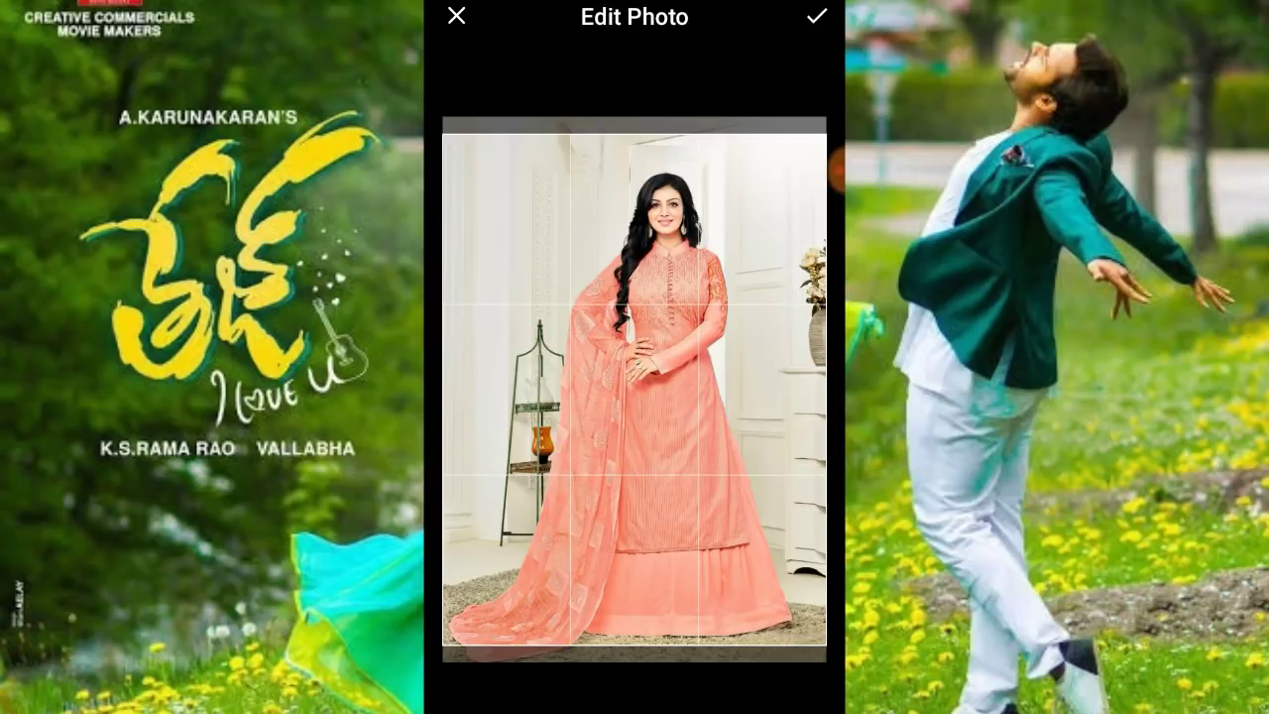
mouse_move(828, 65)
mouse_down()
mouse_move(838, 12)
mouse_move(793, 62)
mouse_up()
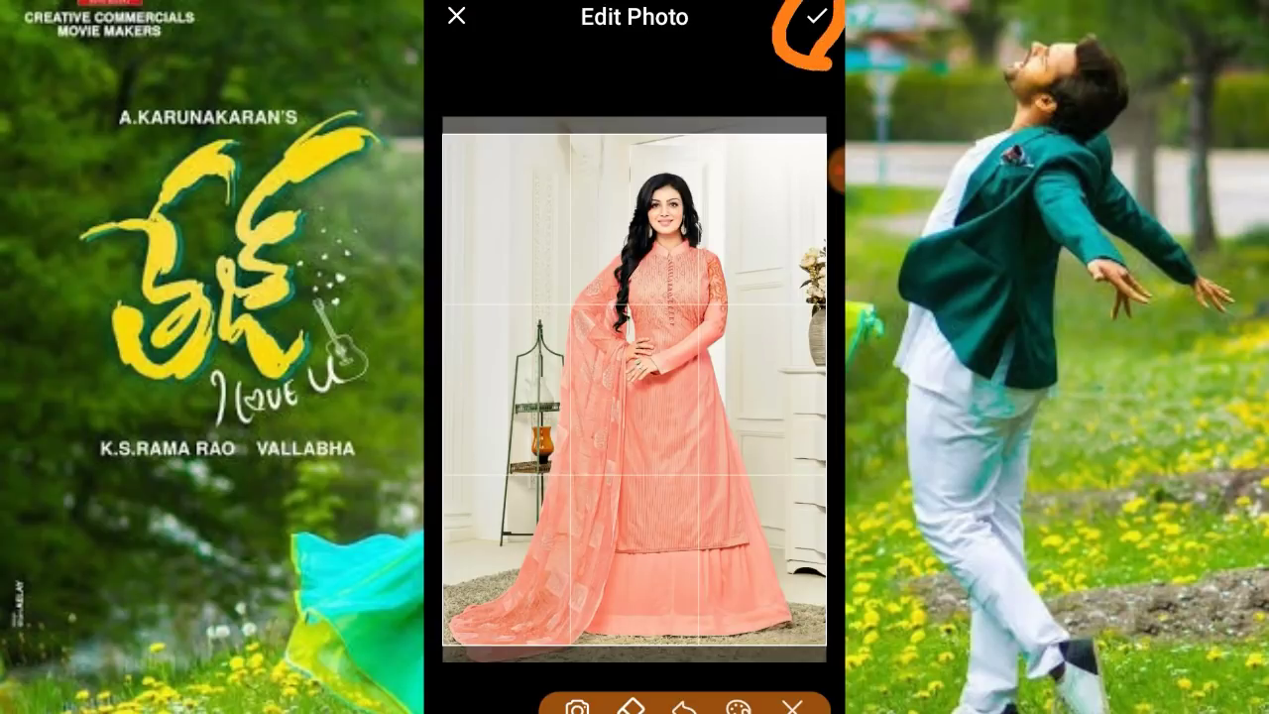
click(817, 15)
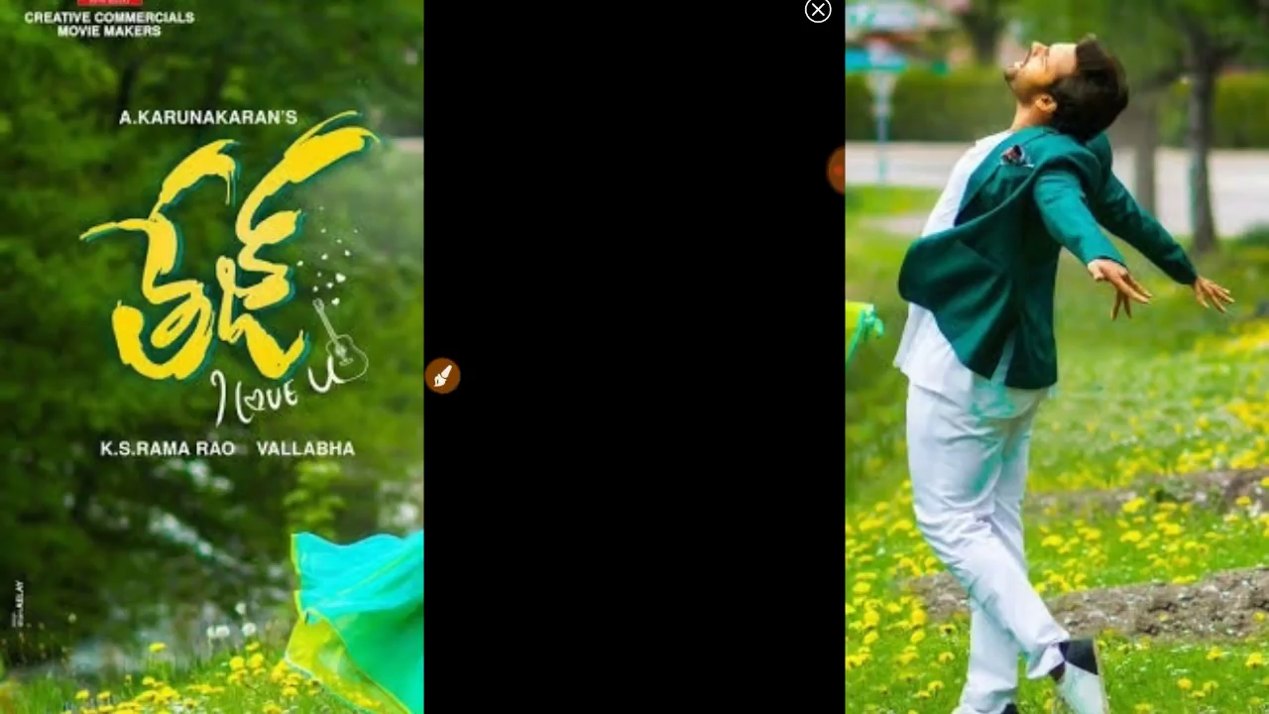
Step: Dismiss the Paytm advert so the peach-dress photo finishes loading in the editor
click(443, 375)
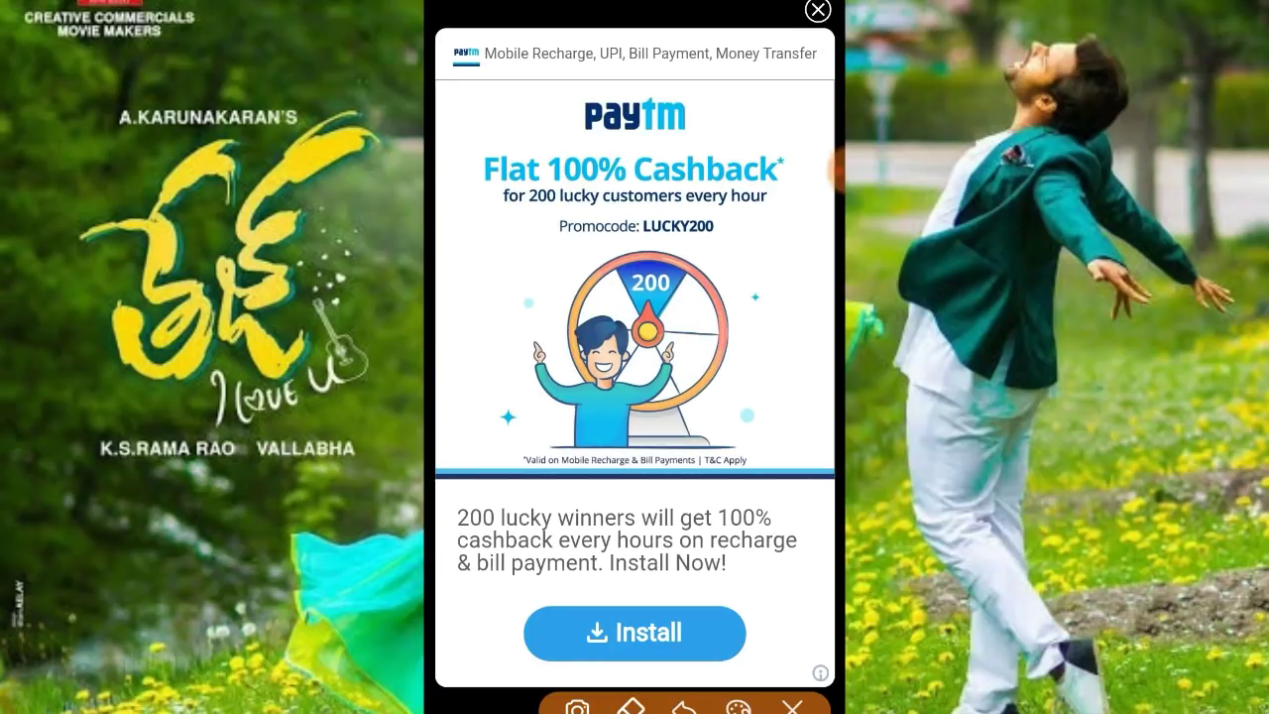
mouse_move(838, 69)
mouse_down()
mouse_move(833, 5)
mouse_move(778, 5)
mouse_up()
click(792, 706)
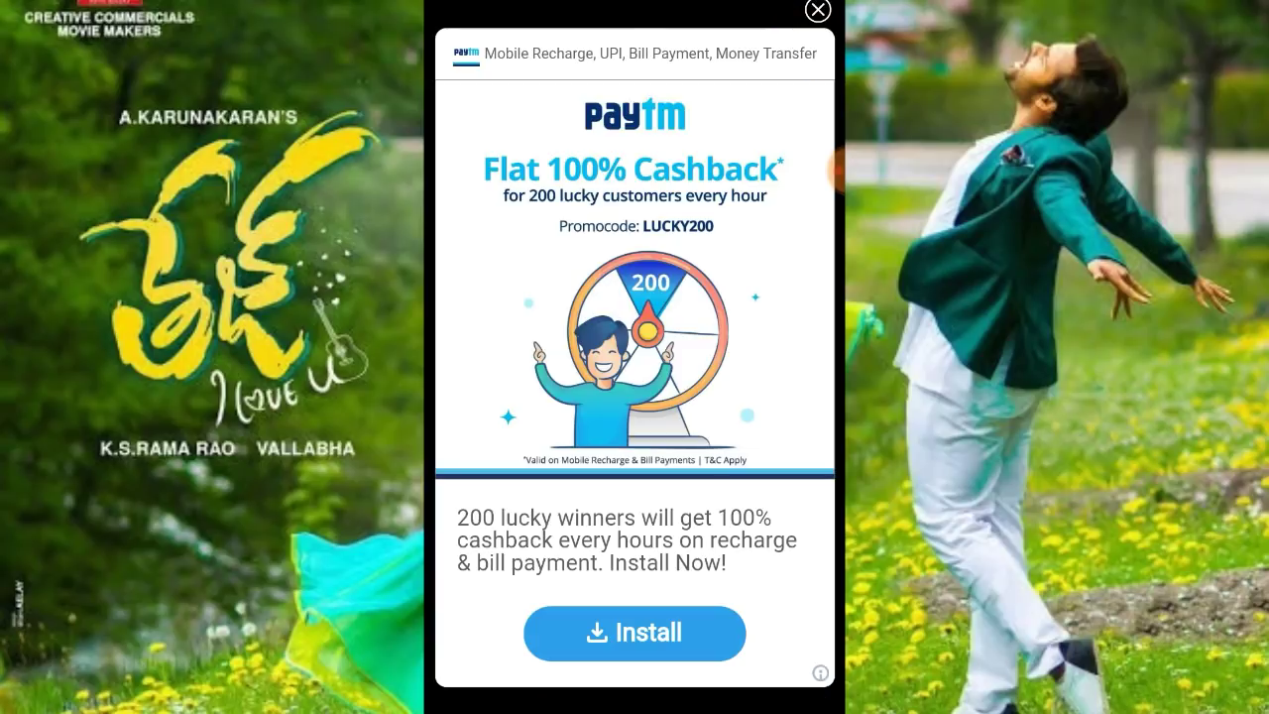
click(818, 10)
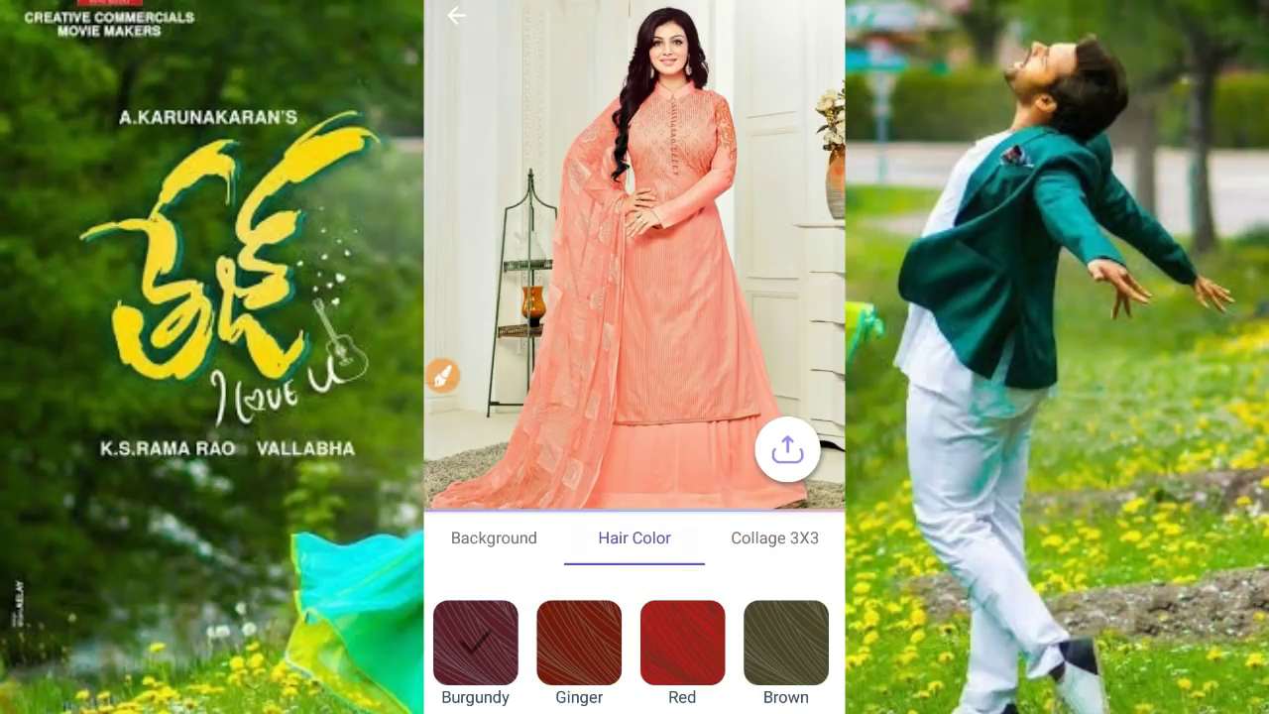
click(579, 643)
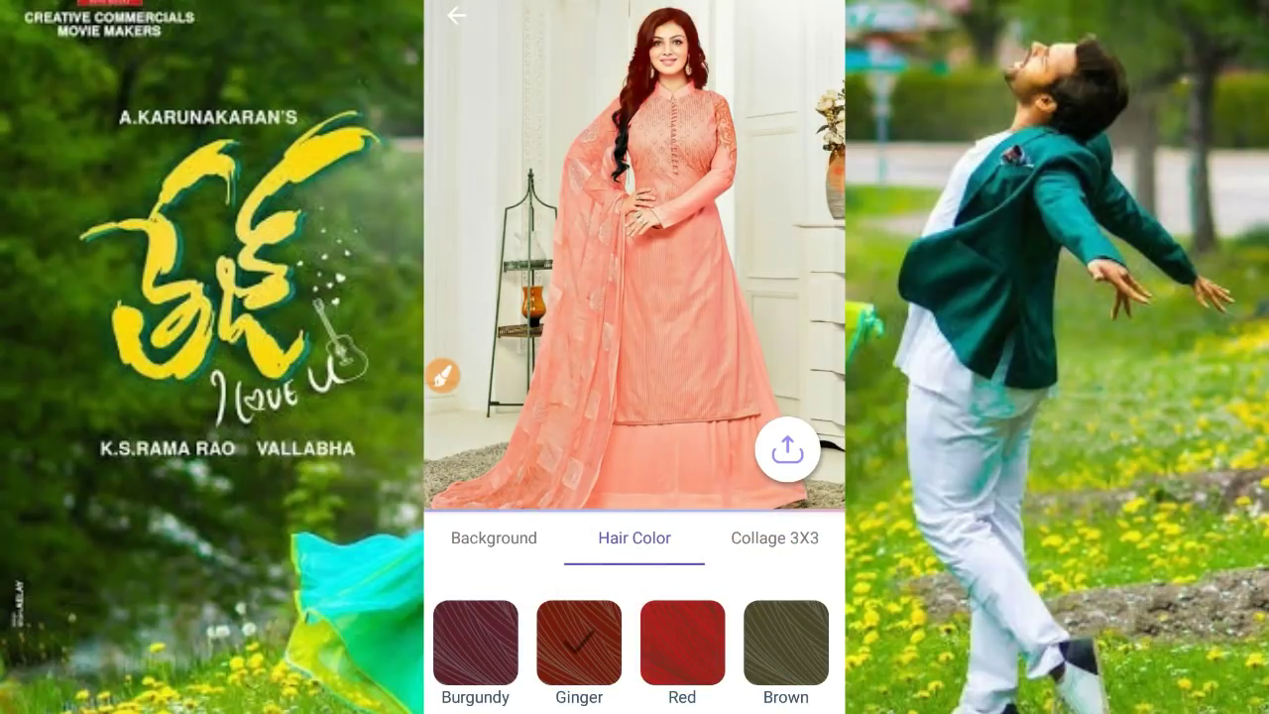
click(683, 643)
drag(753, 642, 555, 642)
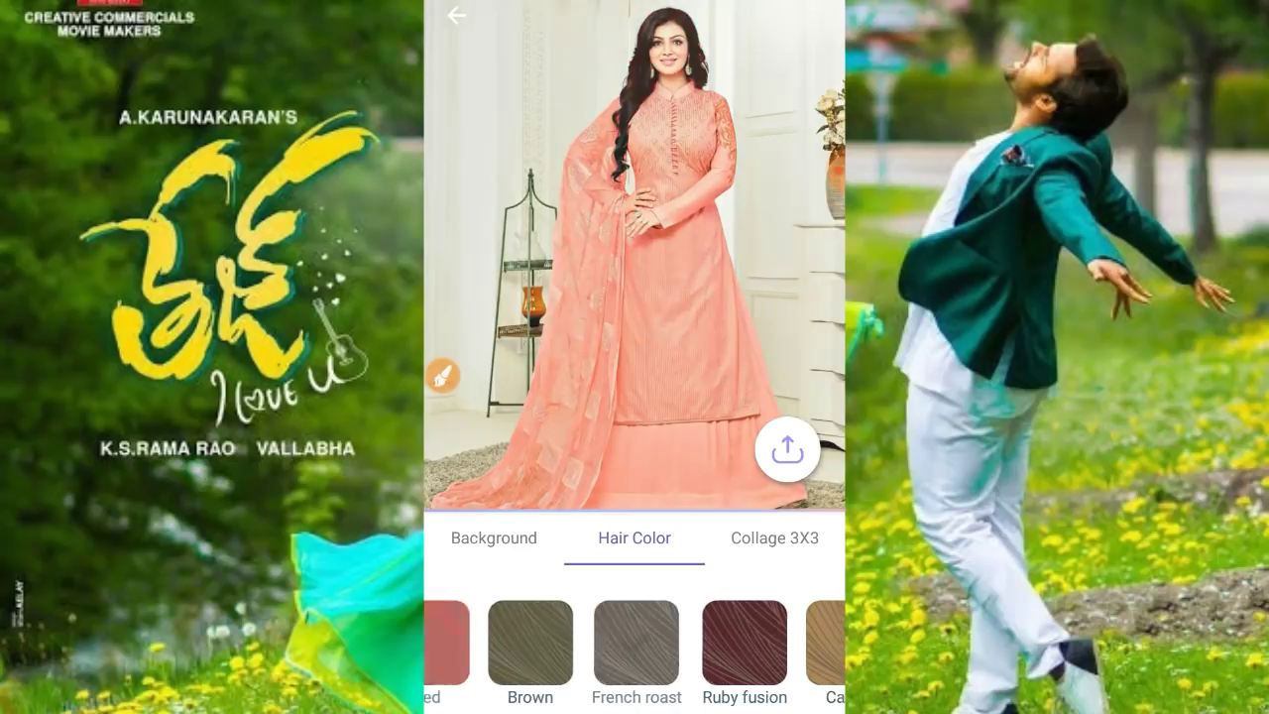
mouse_move(753, 642)
mouse_down()
mouse_move(535, 643)
mouse_move(774, 642)
mouse_up()
click(466, 643)
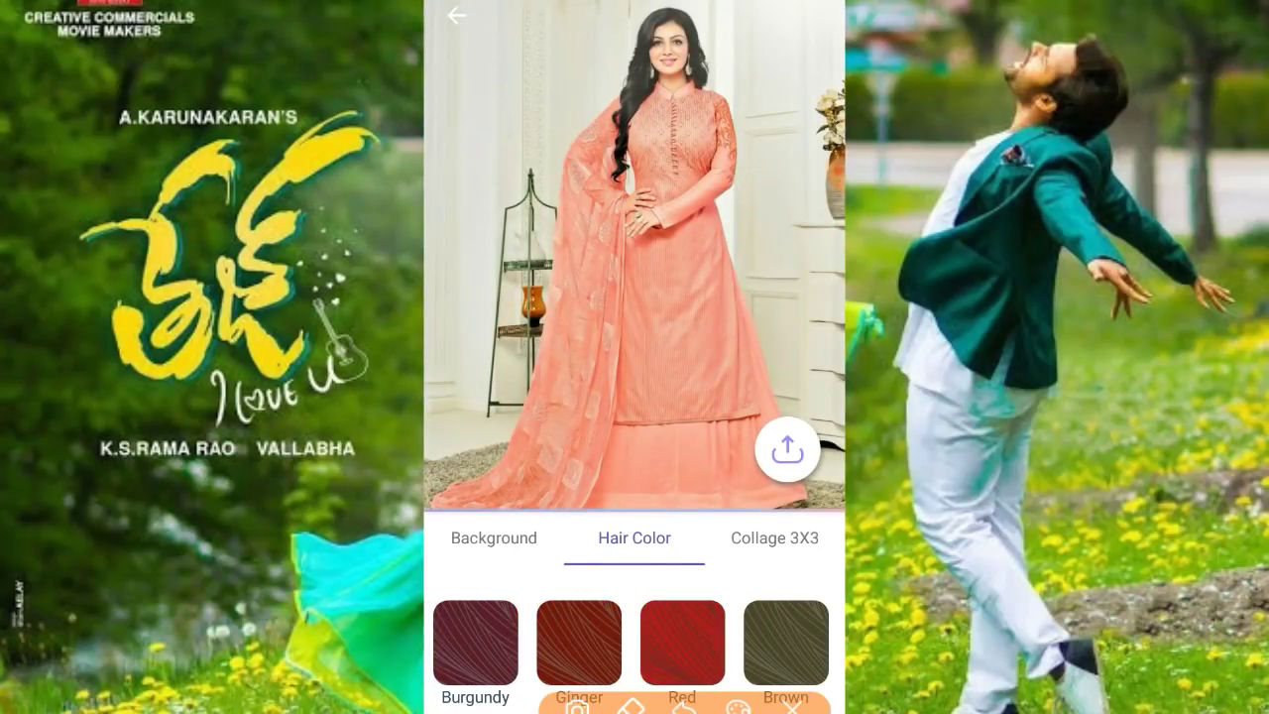
mouse_move(496, 479)
mouse_down()
mouse_move(442, 556)
mouse_move(525, 474)
mouse_up()
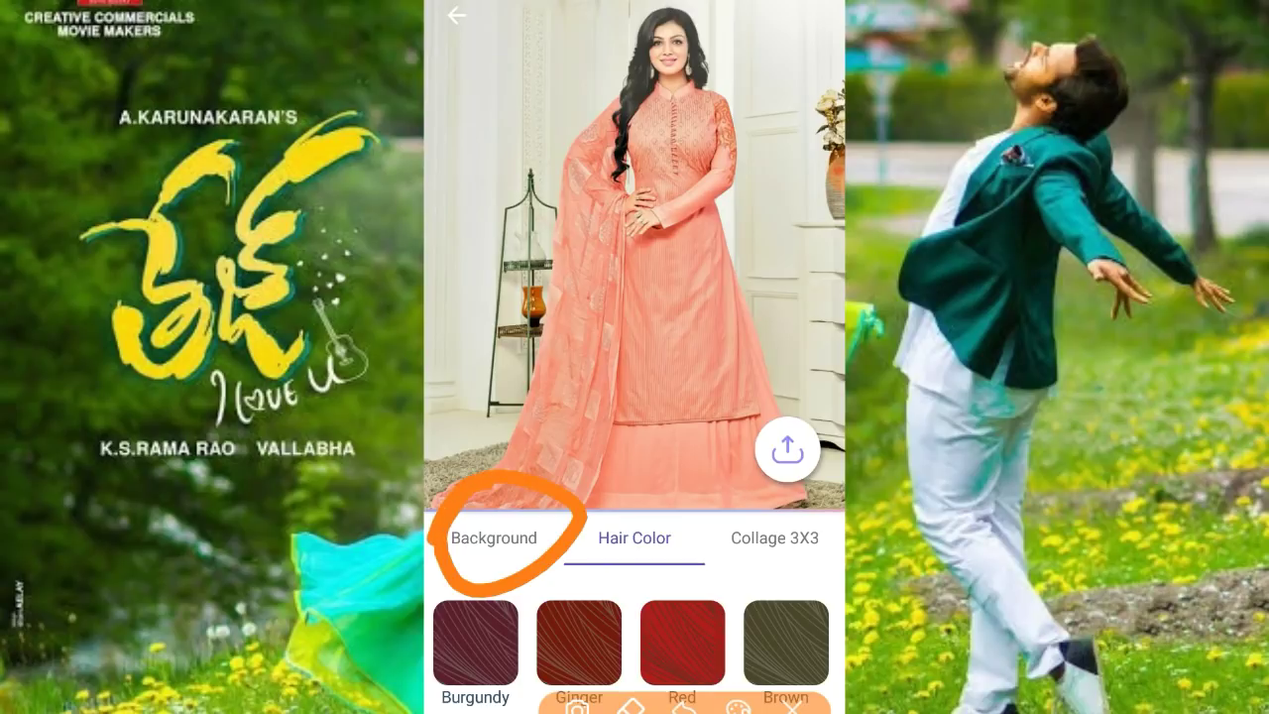
click(792, 706)
Step: Preview the Liberty, Currencies, Moon-landing, Paradise, Travel and Beach backdrops, then apply Moscow
click(494, 537)
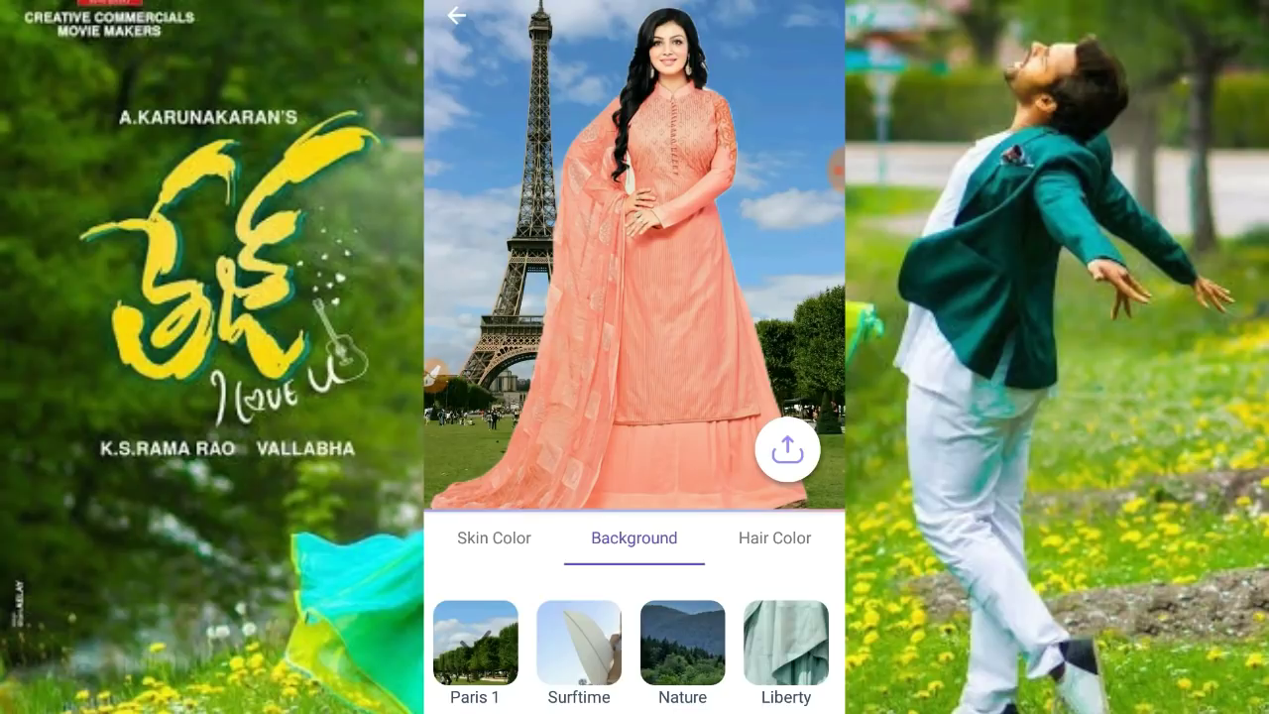
click(683, 643)
click(748, 642)
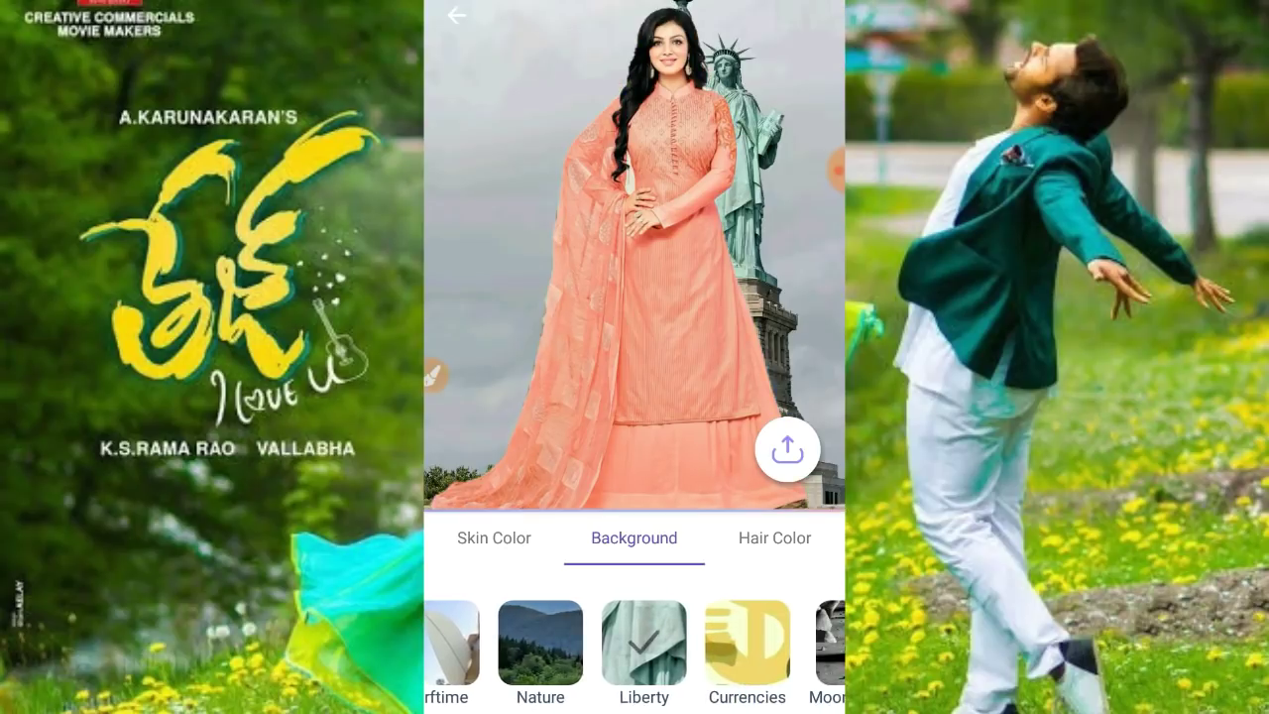
click(747, 643)
click(753, 643)
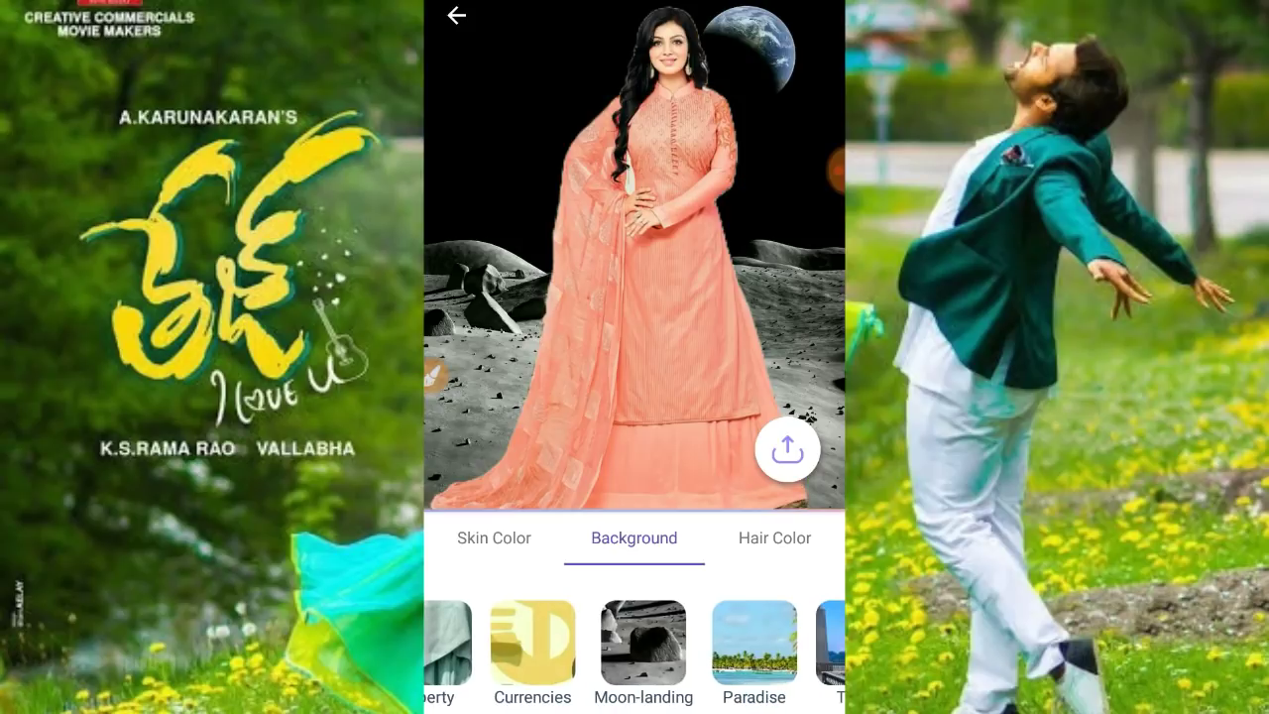
click(753, 643)
click(762, 643)
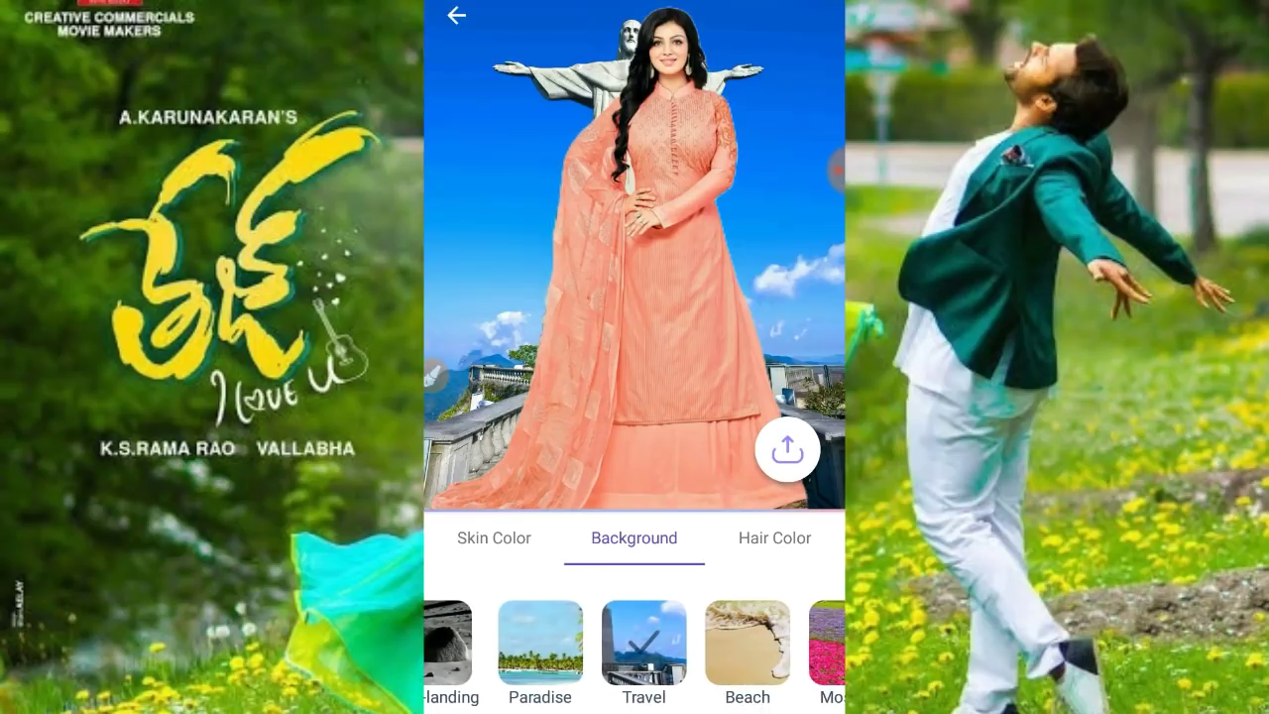
click(748, 643)
click(748, 643)
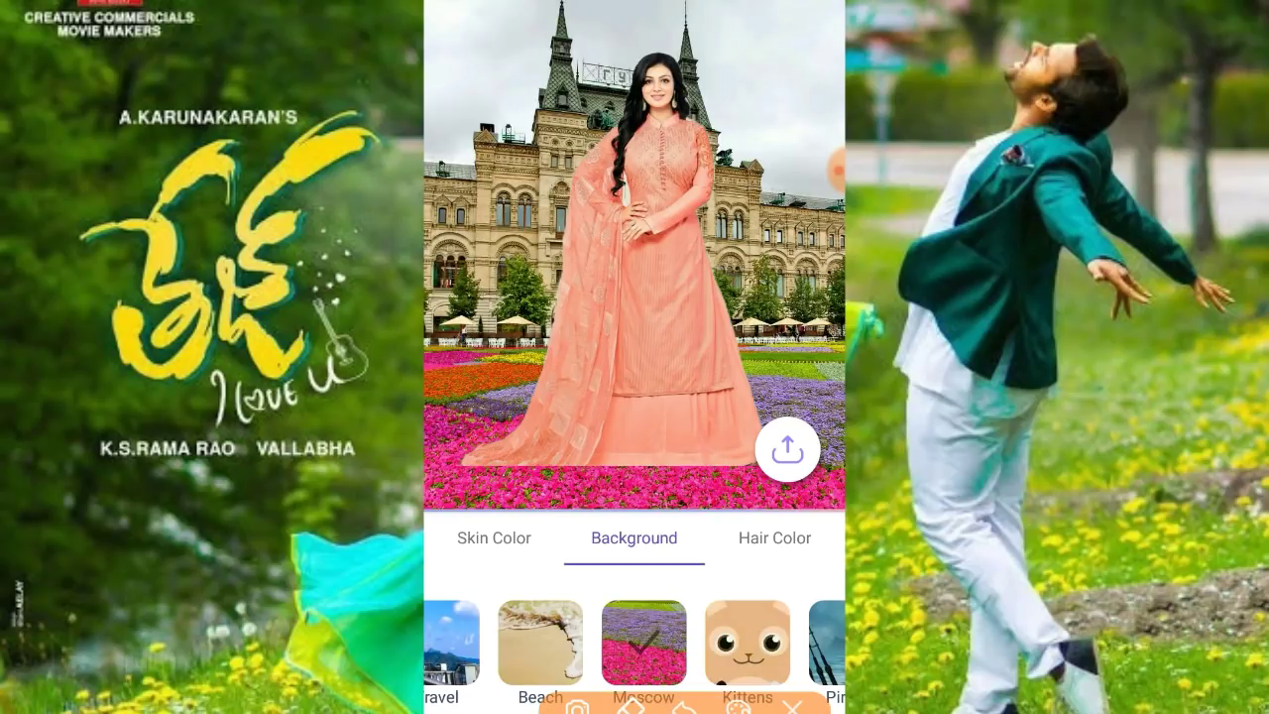
Step: Bring up the photo export options and dismiss the full-screen advert
mouse_move(821, 407)
mouse_down()
mouse_move(752, 428)
mouse_move(799, 504)
mouse_move(768, 384)
mouse_up()
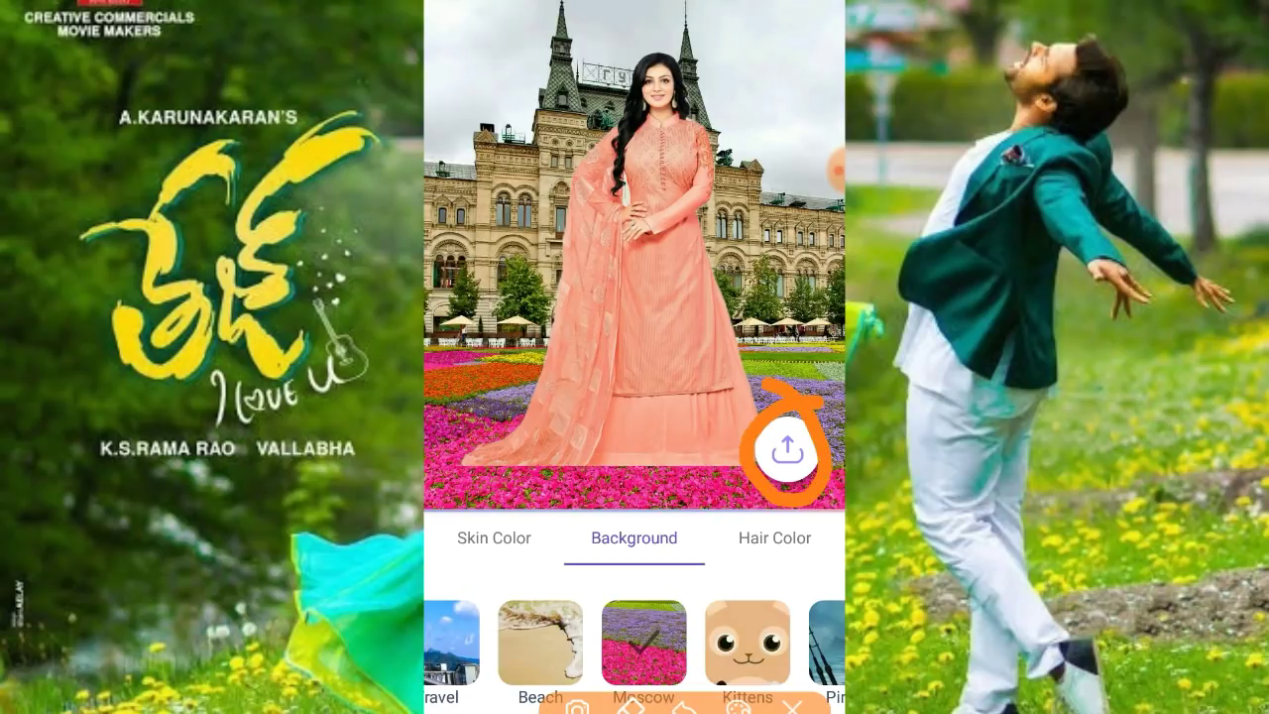
click(786, 449)
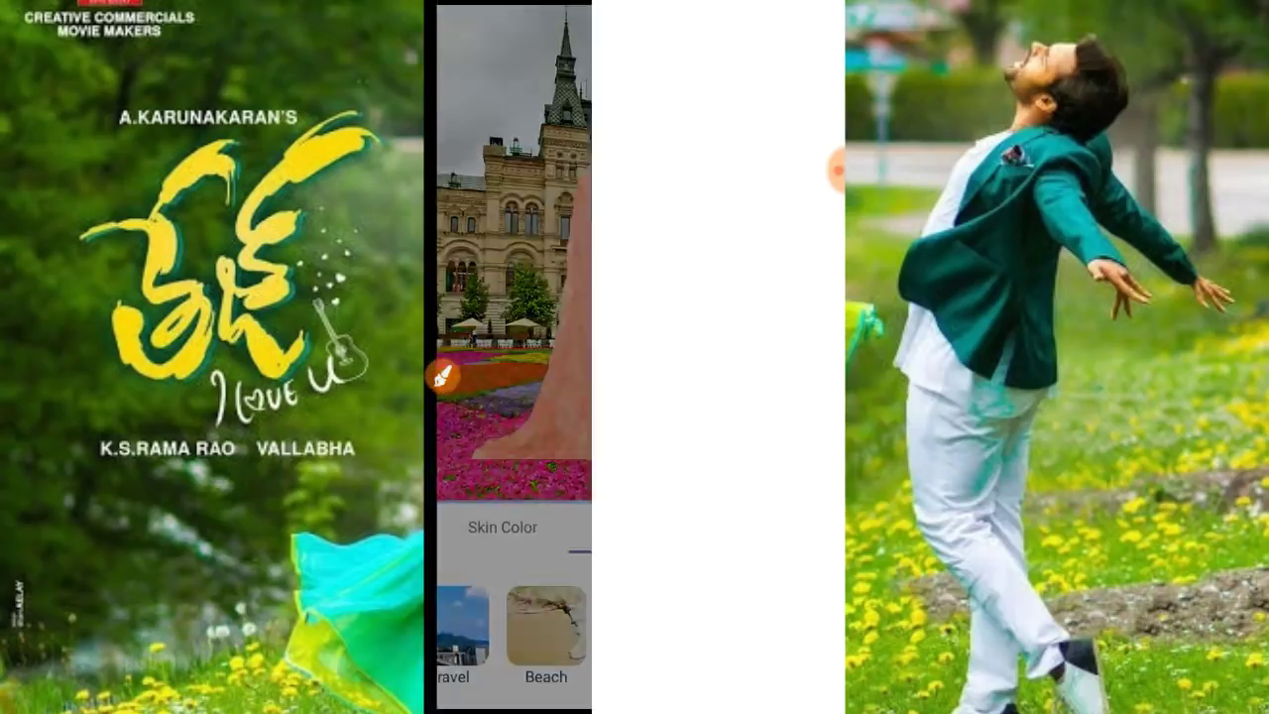
click(443, 375)
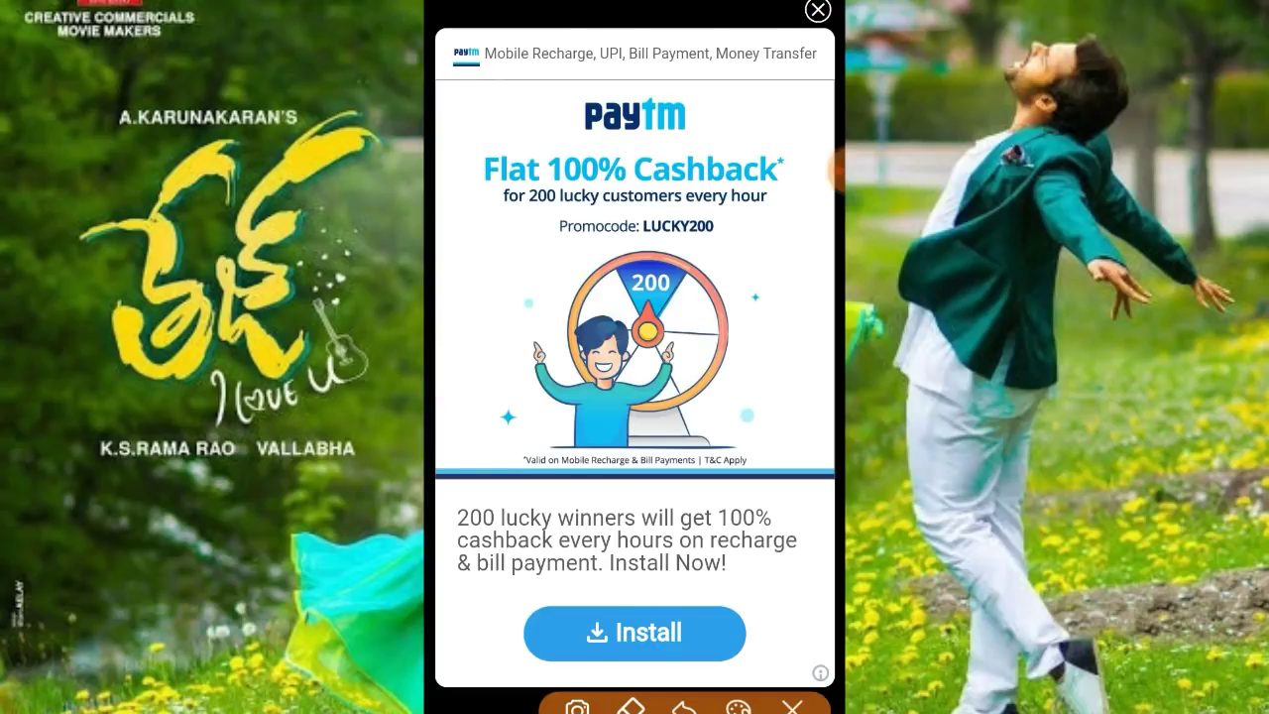
mouse_move(829, 36)
mouse_down()
mouse_move(809, 62)
mouse_move(843, 4)
mouse_move(773, 59)
mouse_up()
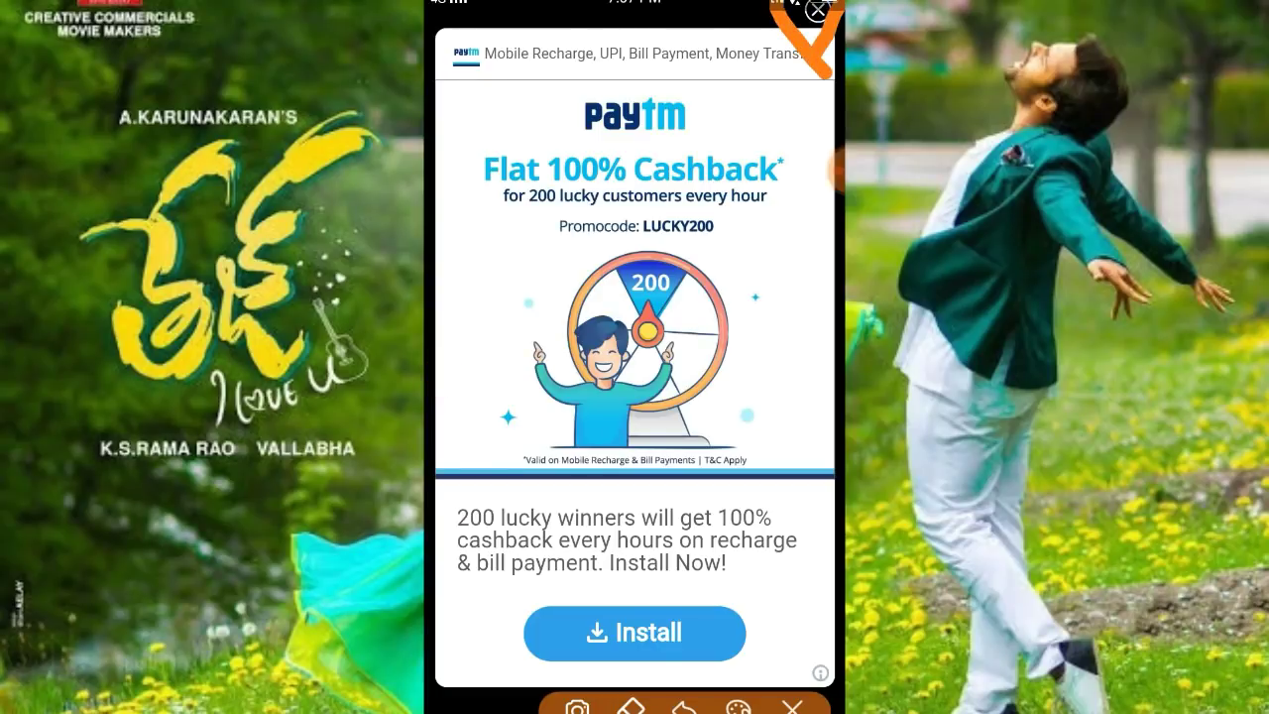
click(792, 707)
click(817, 11)
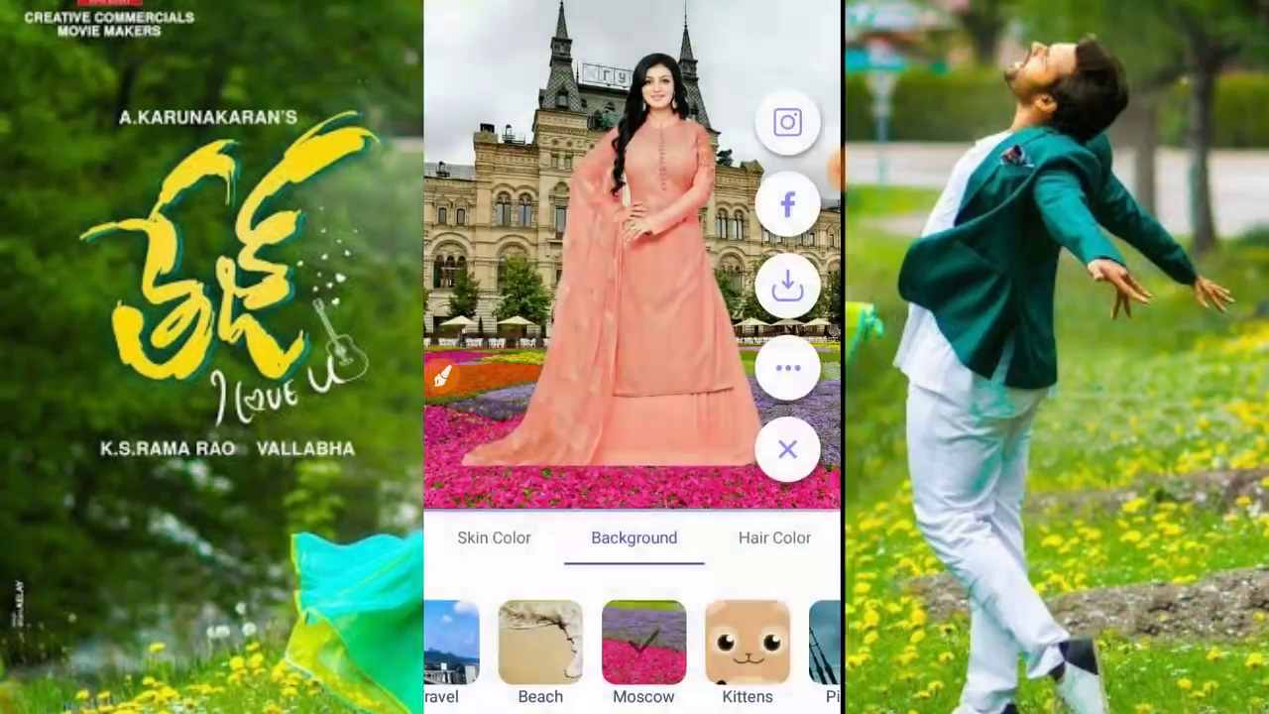
Step: Download the Moscow-background photo to the phone
click(443, 375)
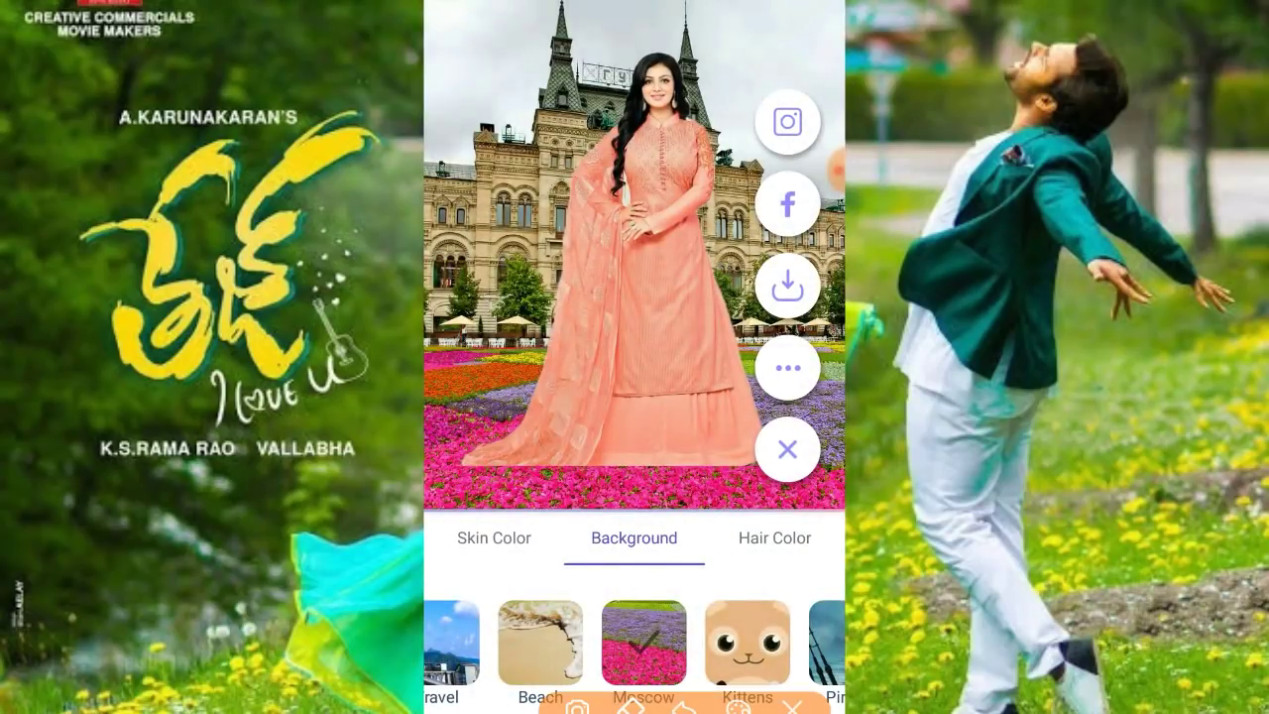
mouse_move(741, 331)
mouse_down()
mouse_move(833, 316)
mouse_move(793, 242)
mouse_move(738, 309)
mouse_move(839, 300)
mouse_up()
click(792, 706)
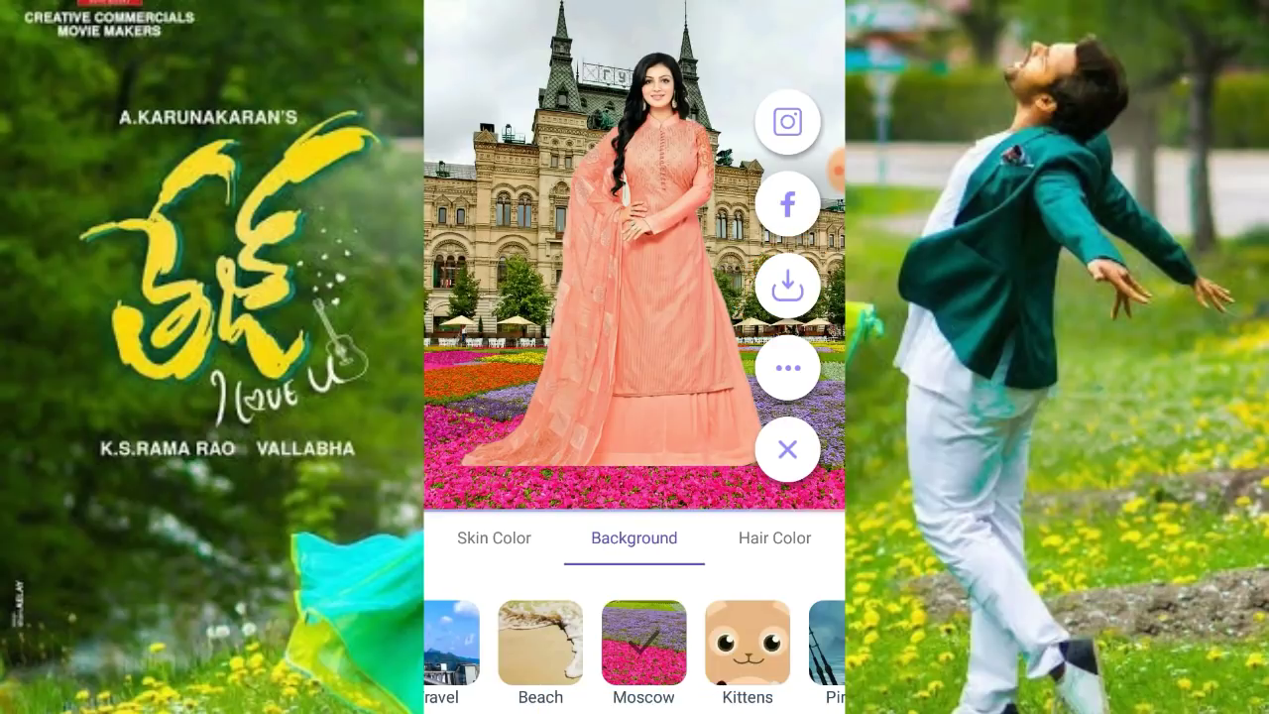
click(787, 286)
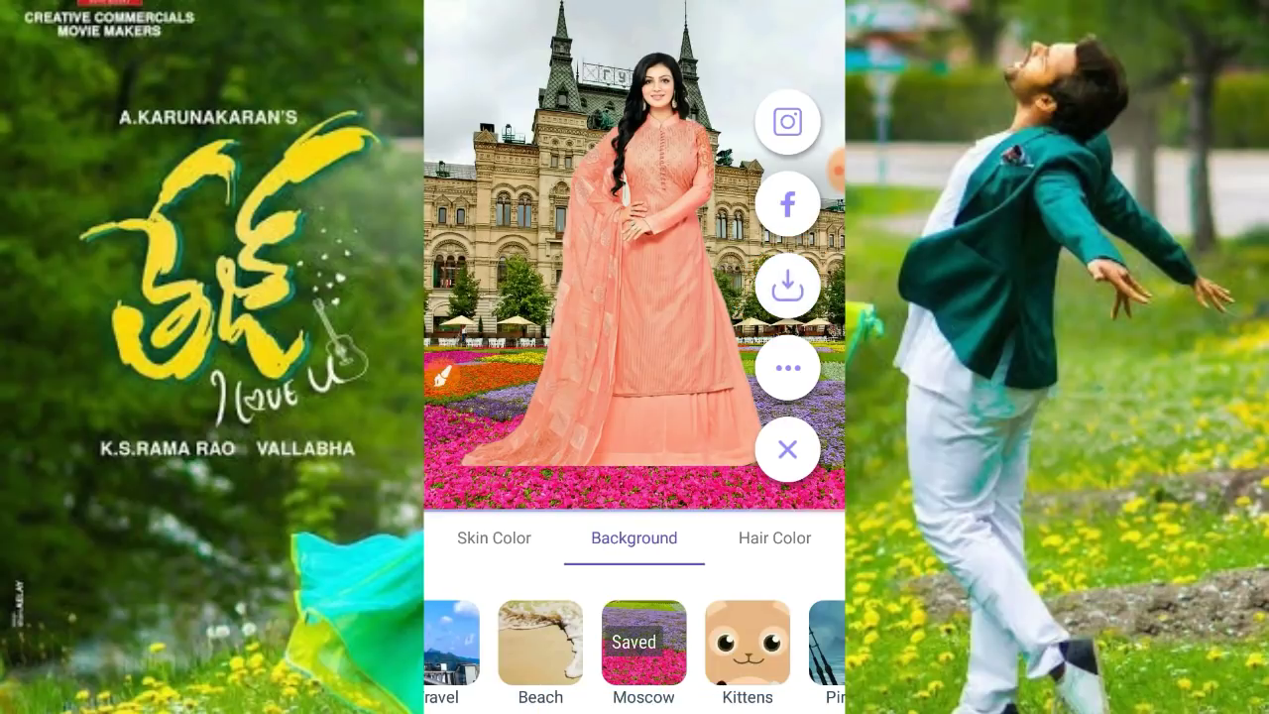
Step: Leave Teleport and return to the phone's home screen
click(443, 376)
drag(639, 597, 575, 663)
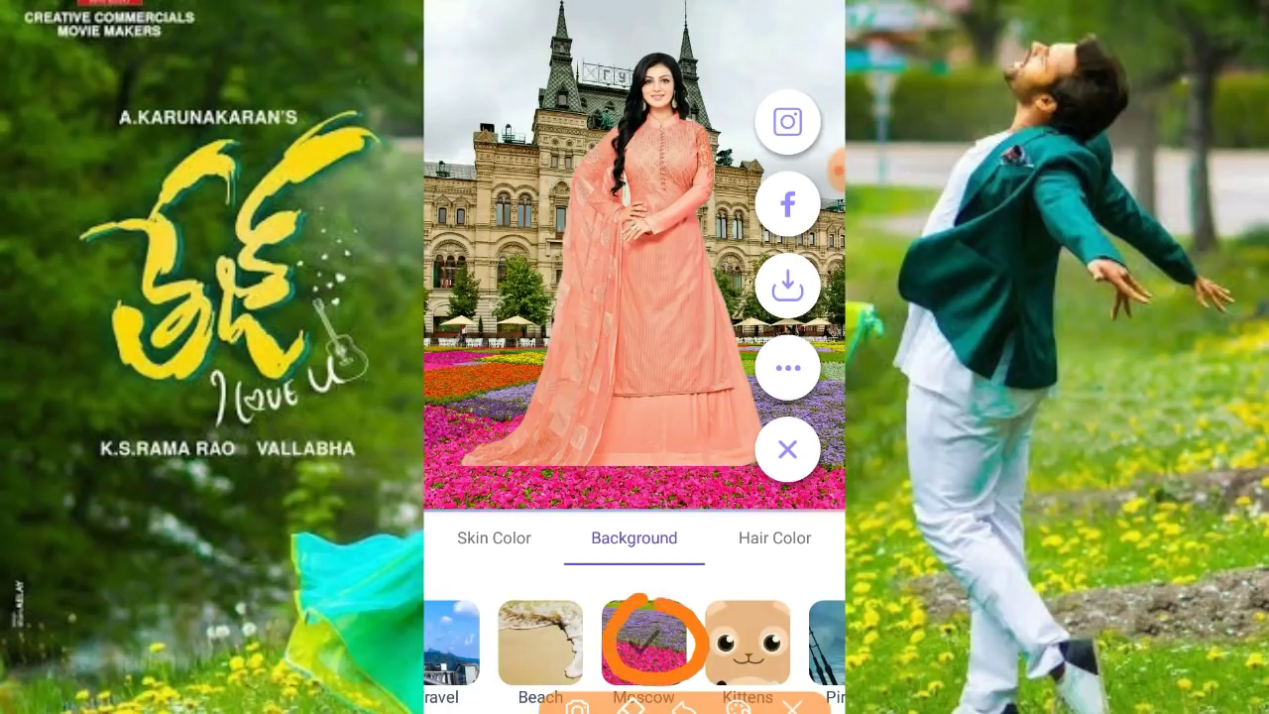
click(792, 706)
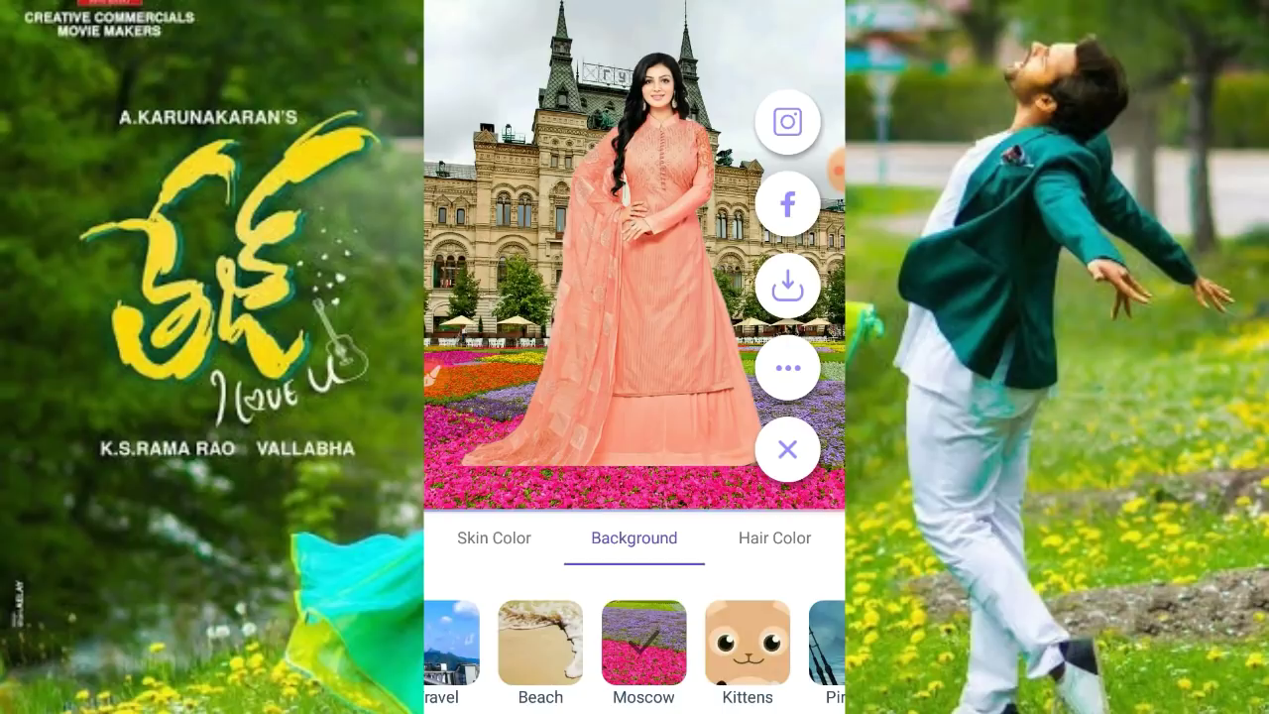
key(super)
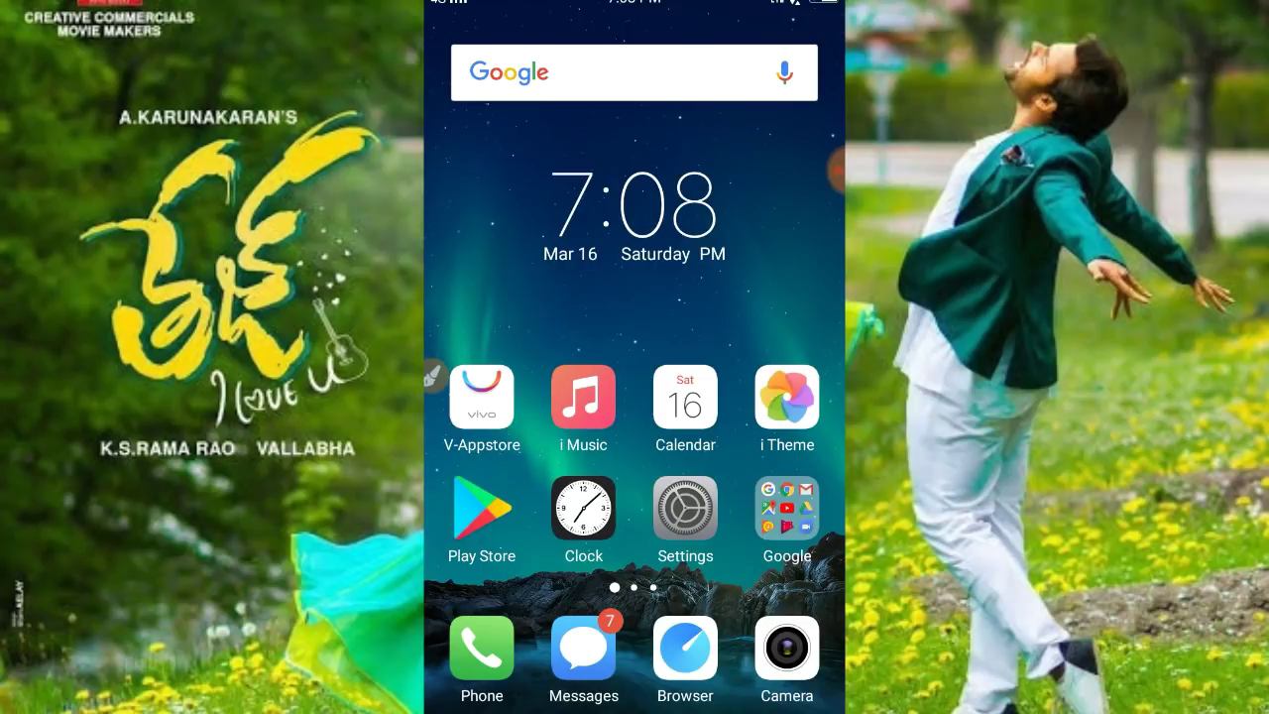
Step: Launch the Google Play Store from the home screen
click(433, 375)
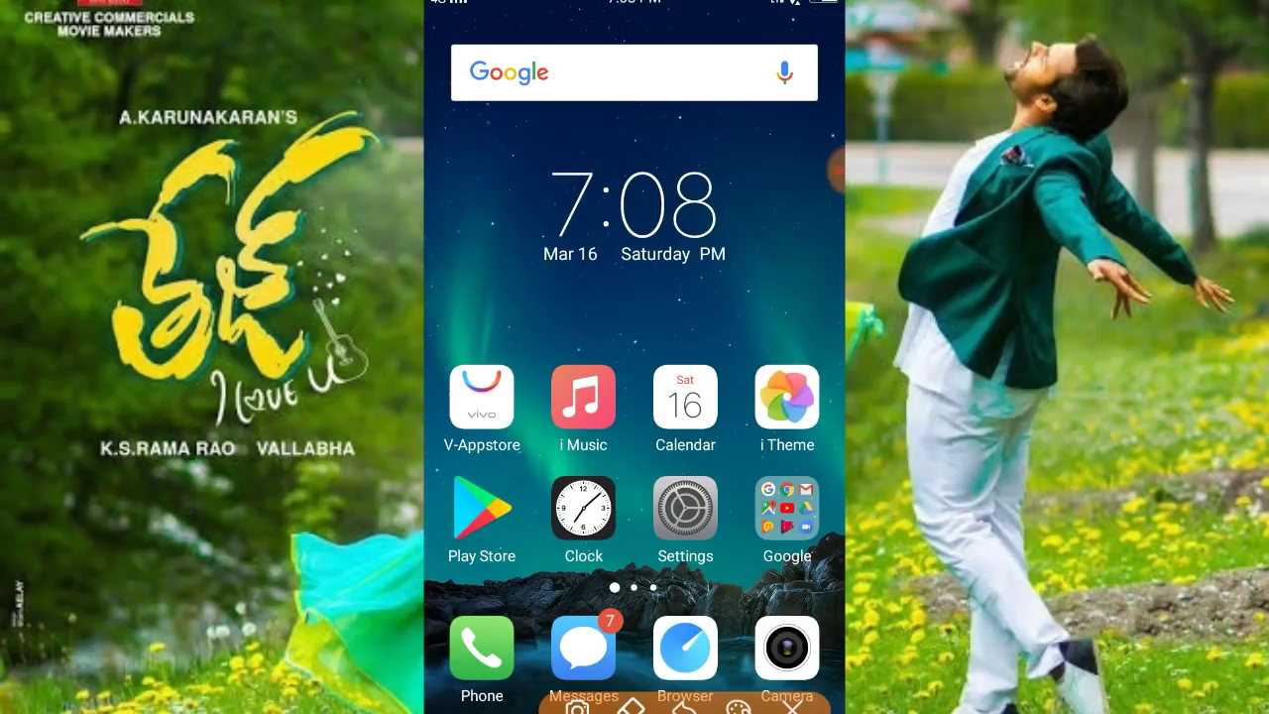
mouse_move(448, 601)
mouse_down()
mouse_move(535, 540)
mouse_move(442, 575)
mouse_up()
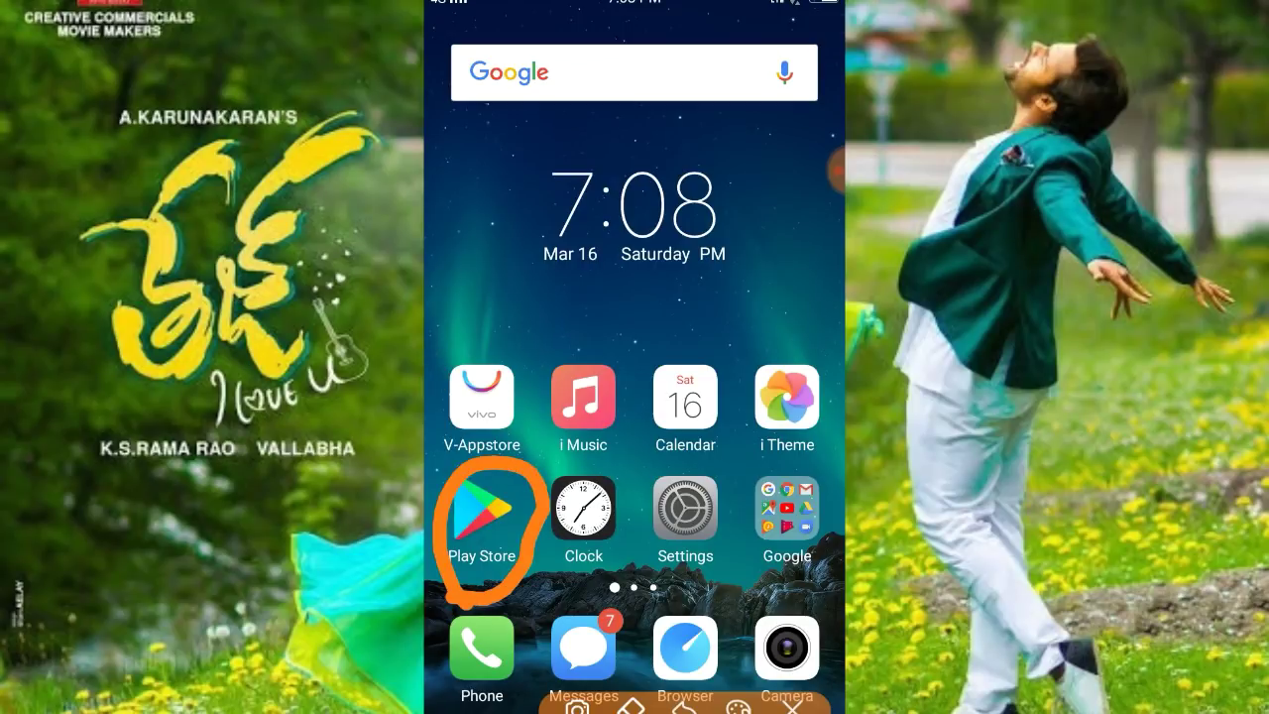
click(791, 706)
click(482, 509)
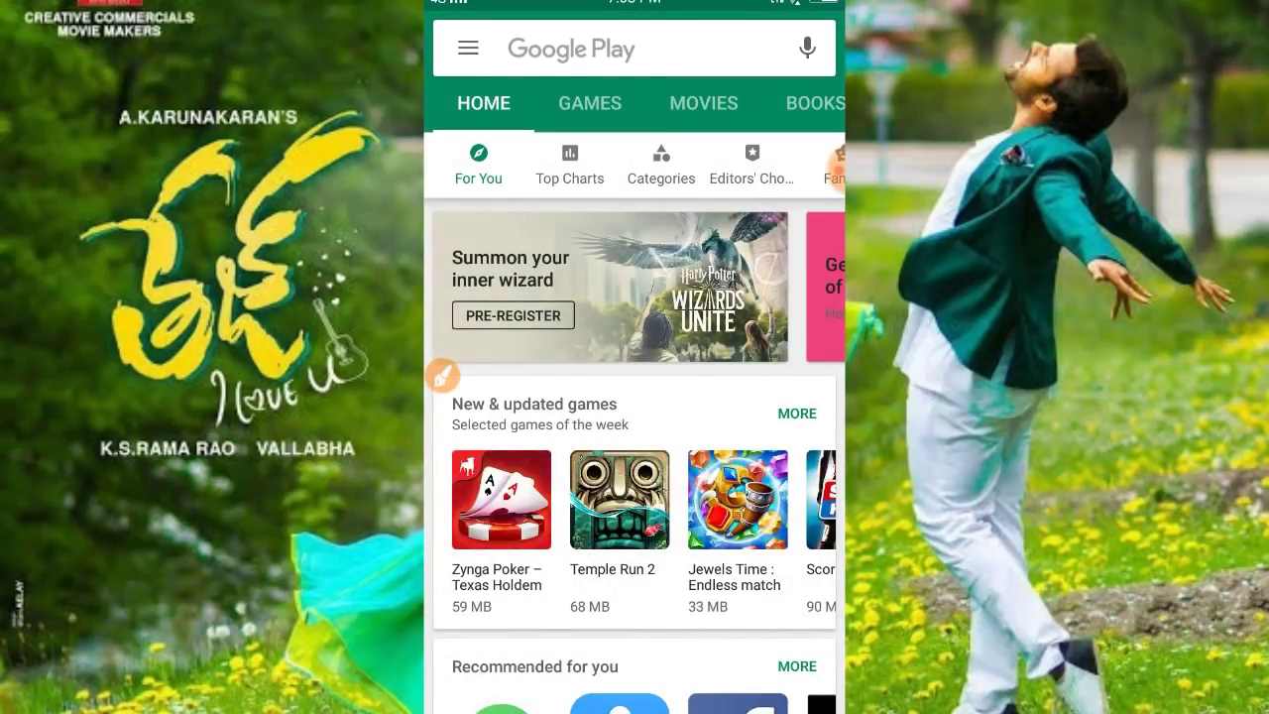
Step: Search Play Store for 'teleport' and open the Teleport - photo editor listing
click(595, 48)
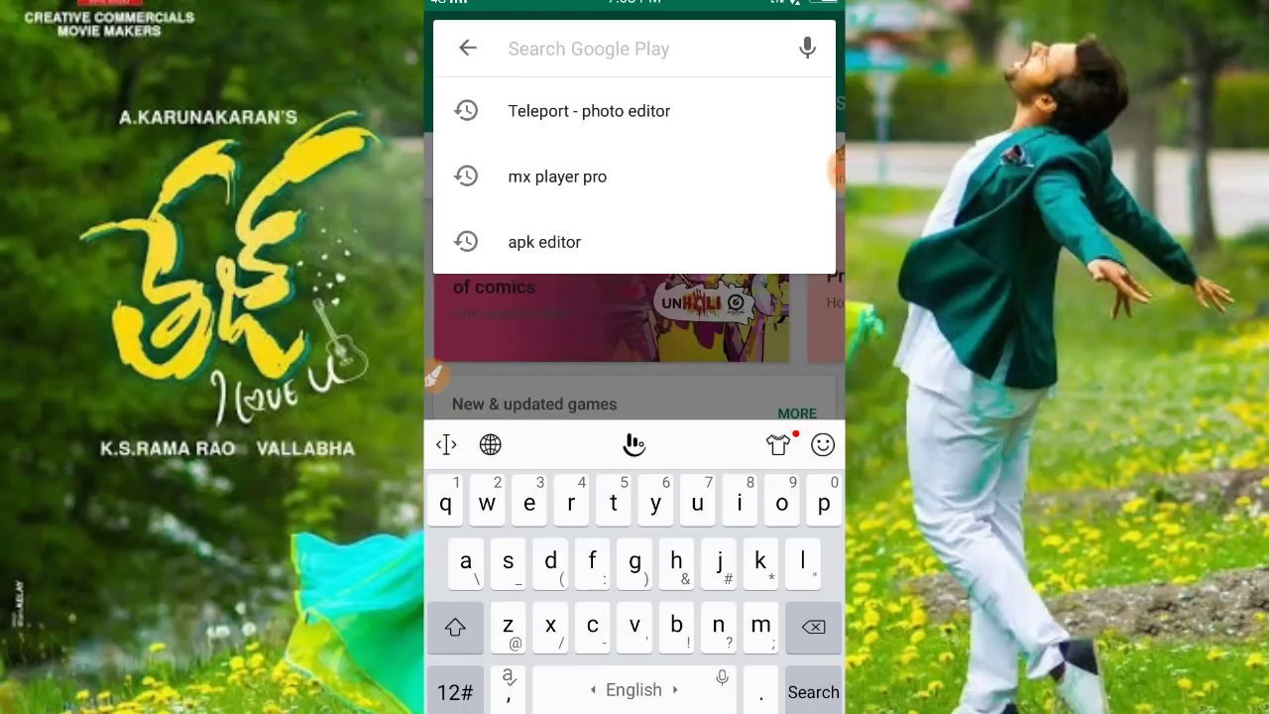
text(tel)
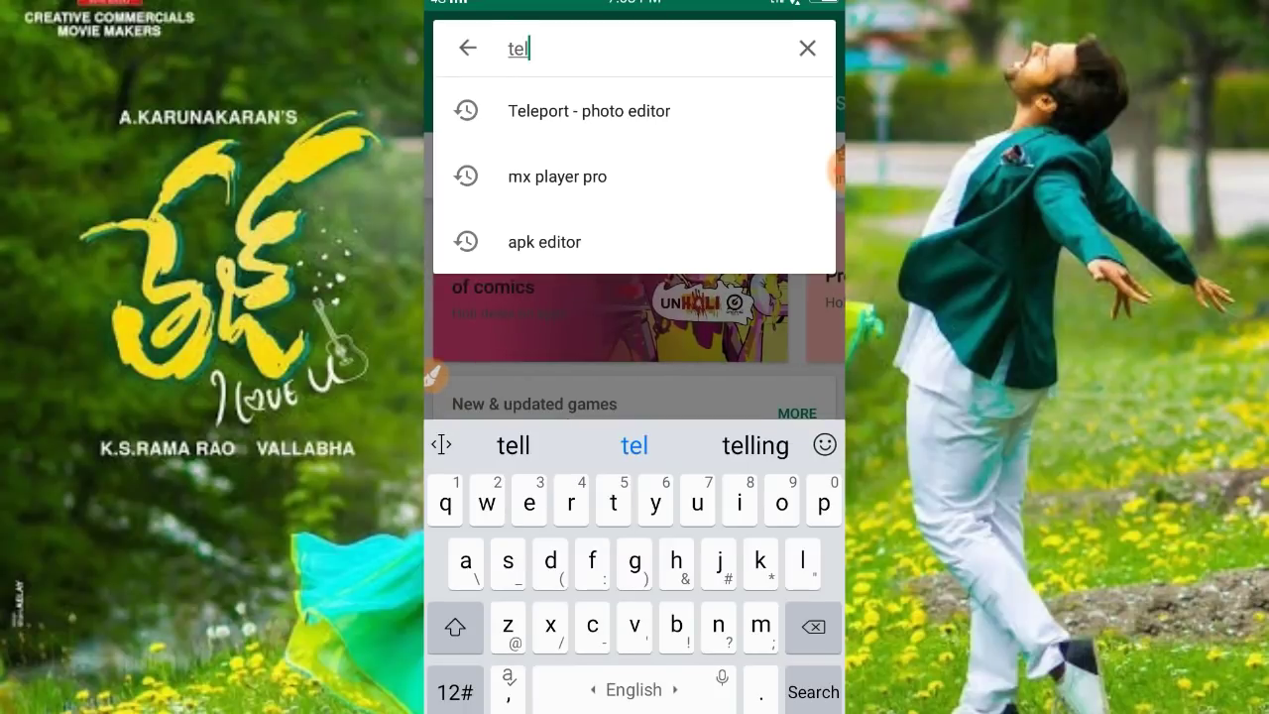
text(epo)
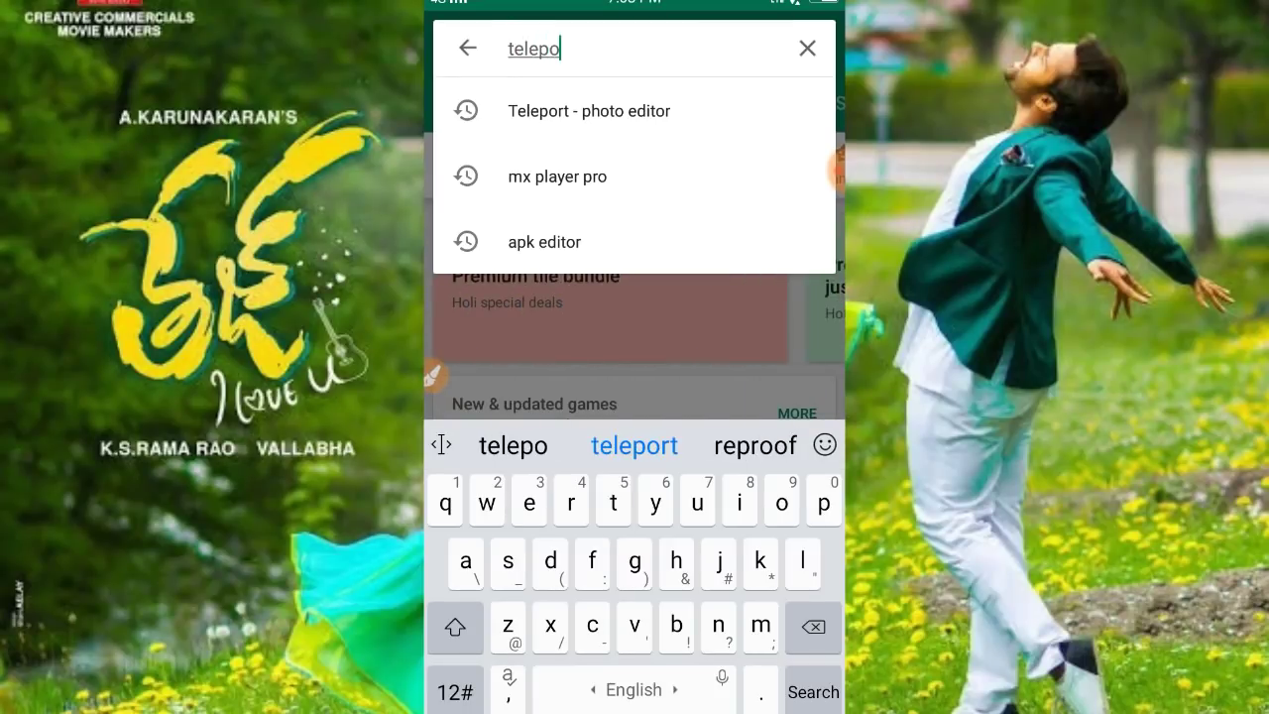
click(635, 445)
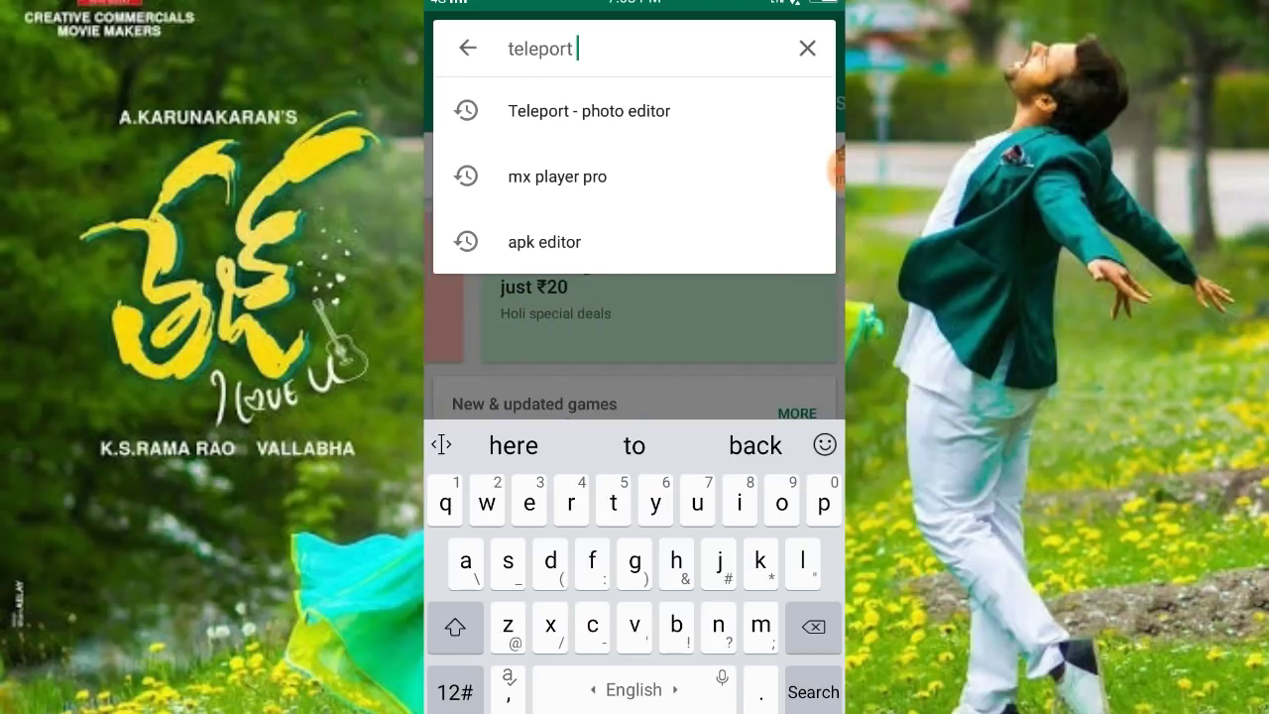
click(433, 375)
click(792, 707)
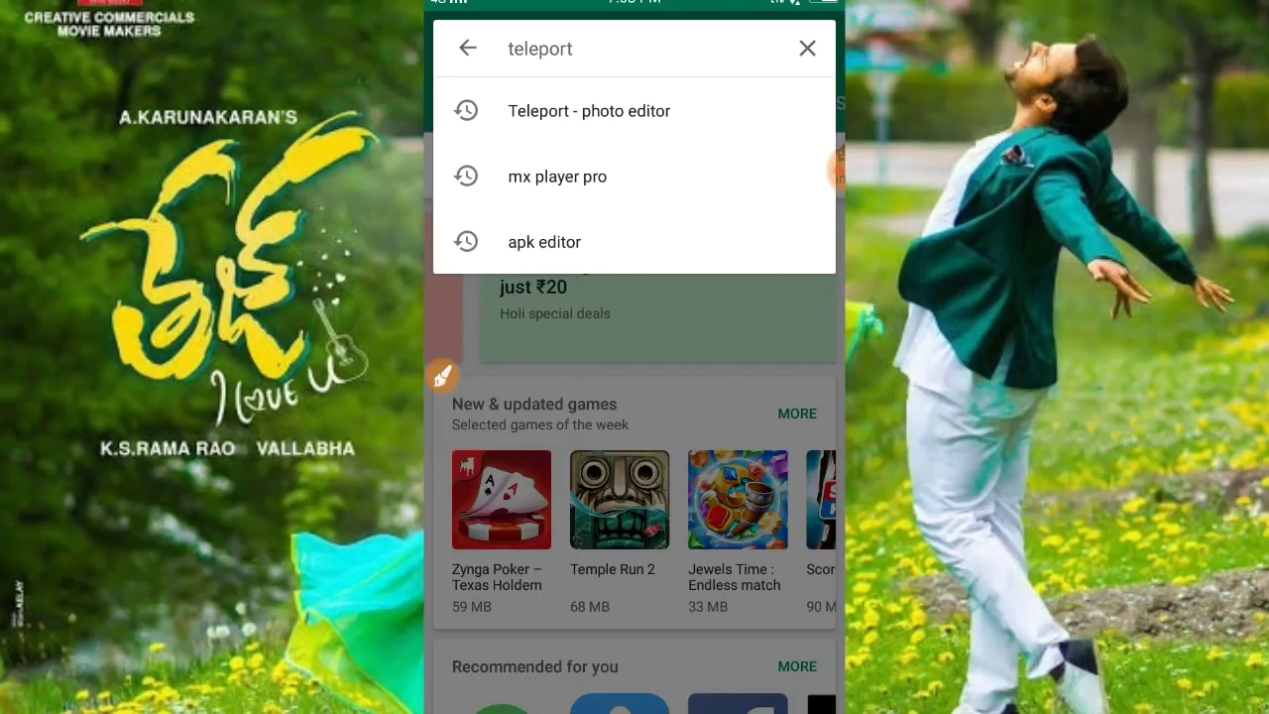
click(588, 110)
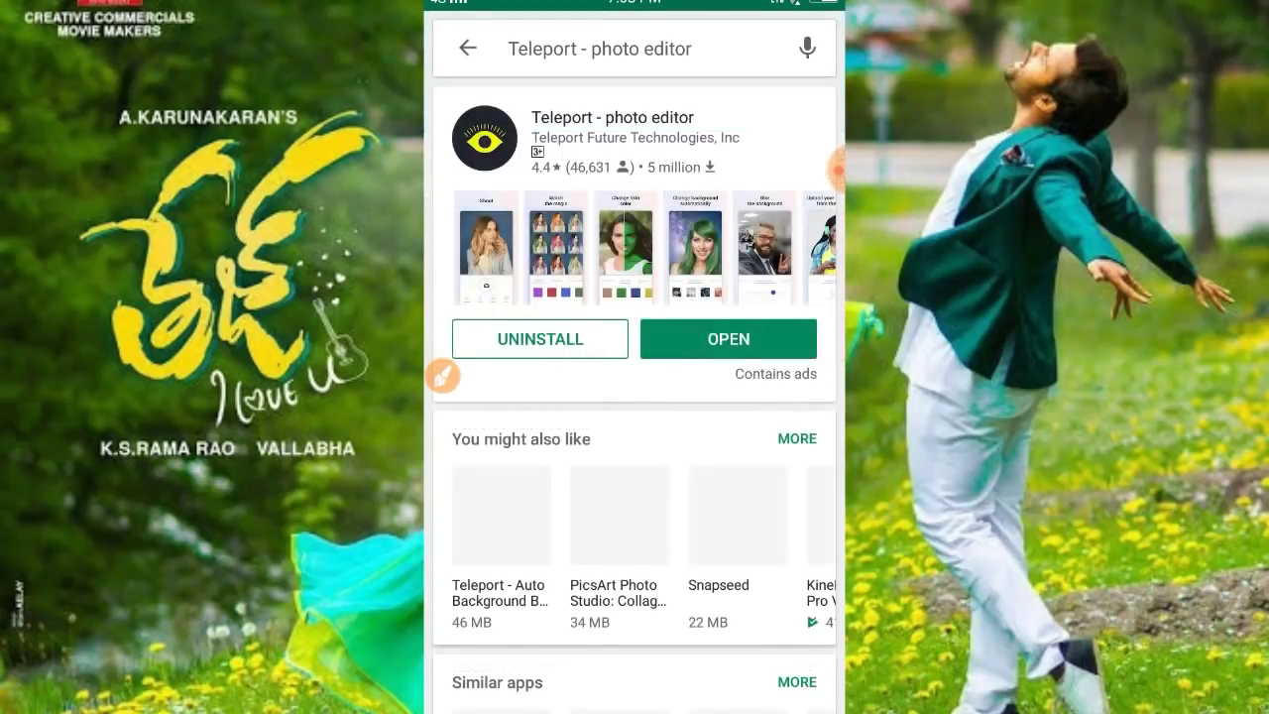
click(442, 376)
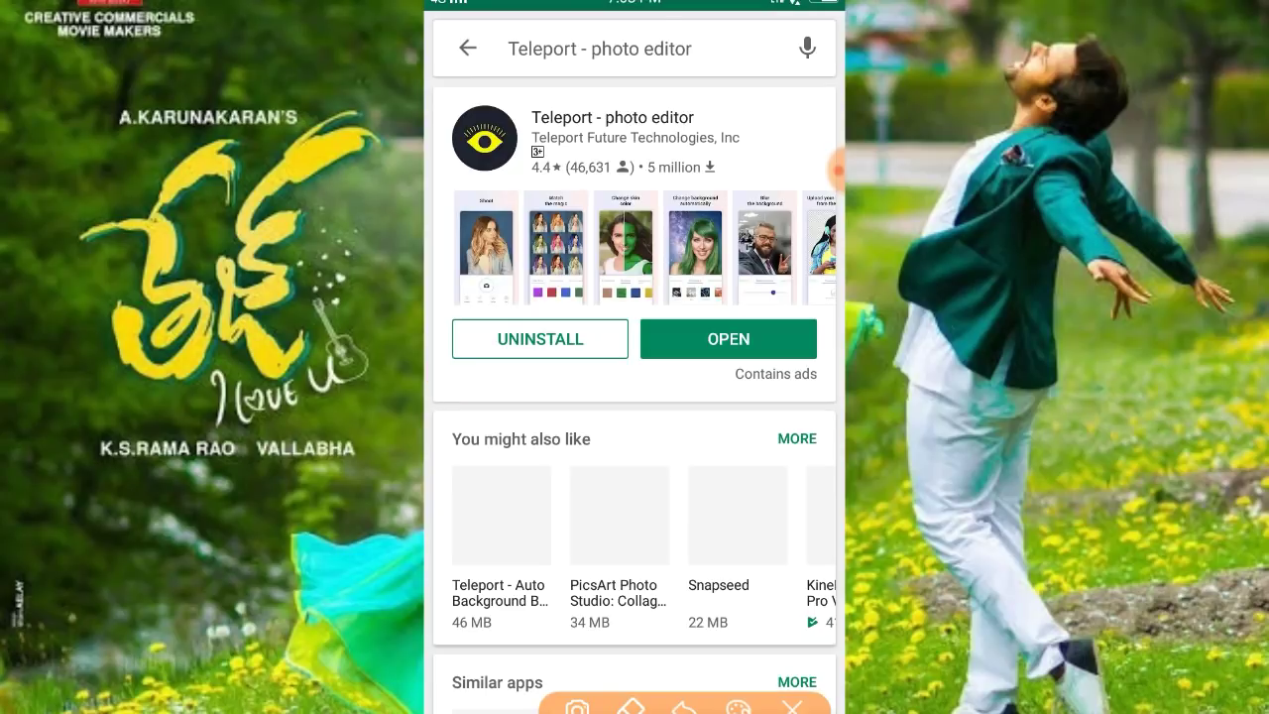
mouse_move(458, 165)
mouse_down()
mouse_move(615, 188)
mouse_move(733, 95)
mouse_move(466, 95)
mouse_move(573, 175)
mouse_up()
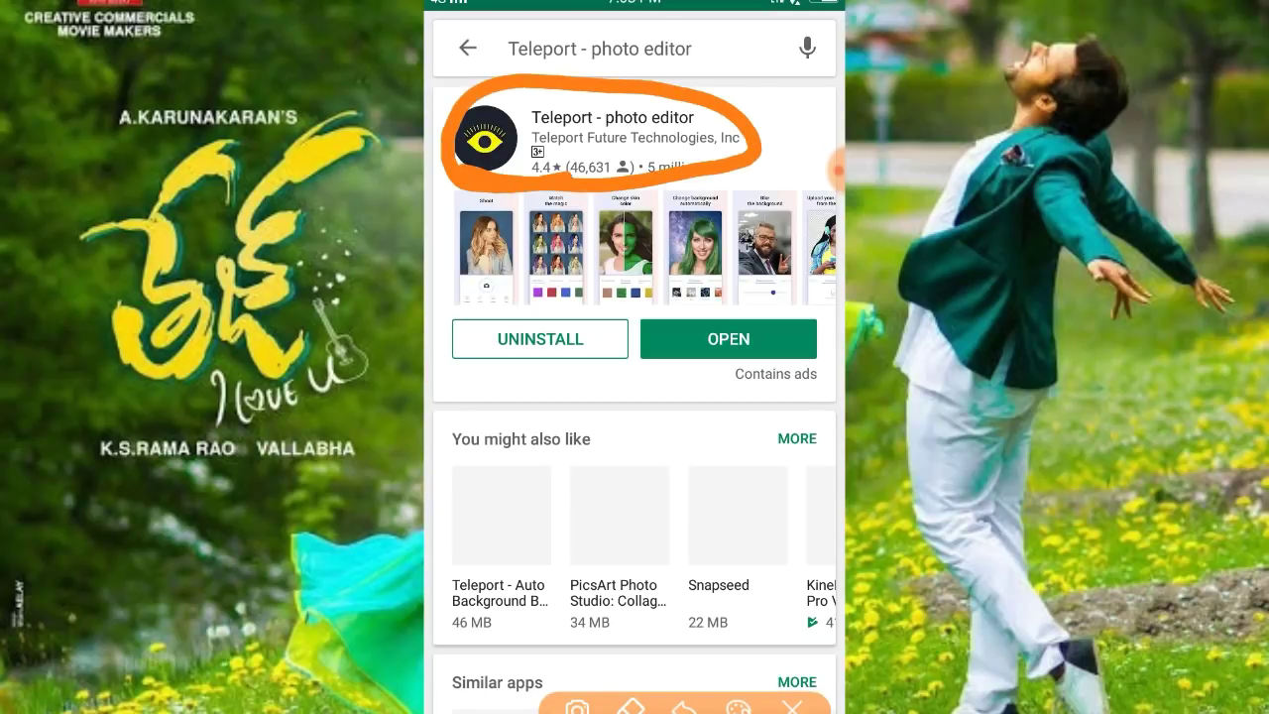
mouse_move(511, 95)
mouse_down()
mouse_move(451, 158)
mouse_move(566, 157)
mouse_up()
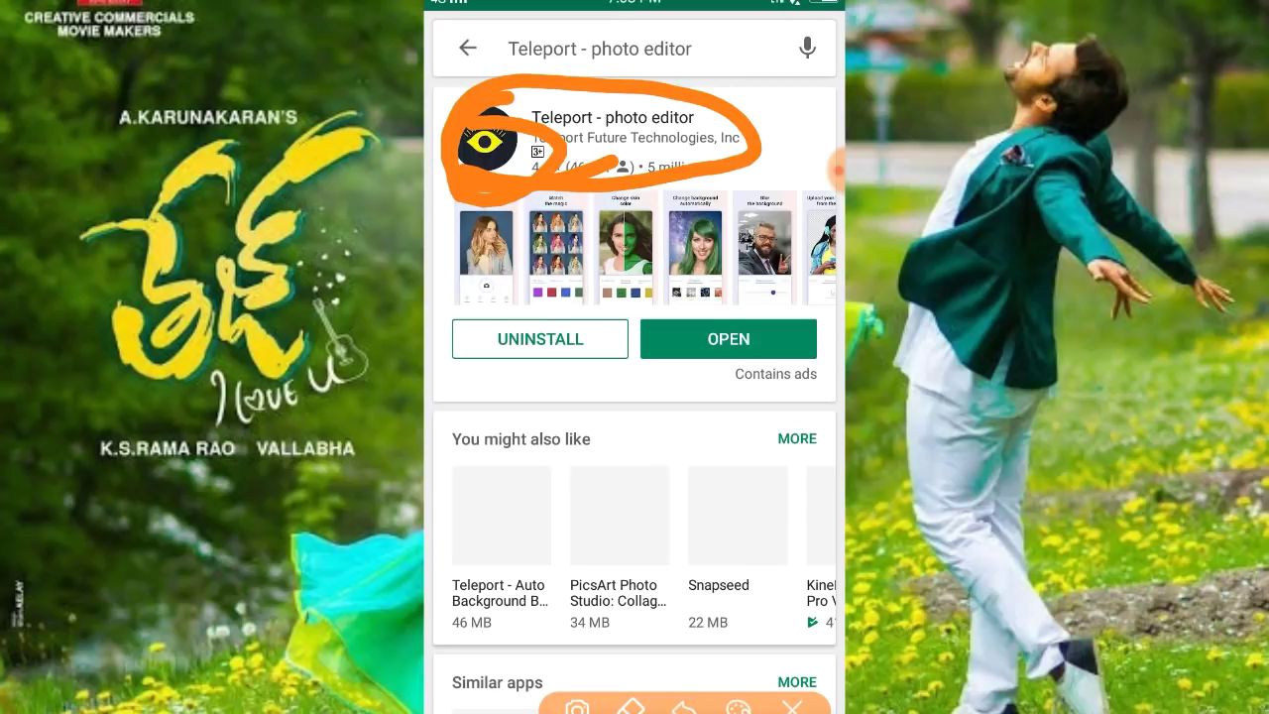
click(791, 708)
click(755, 263)
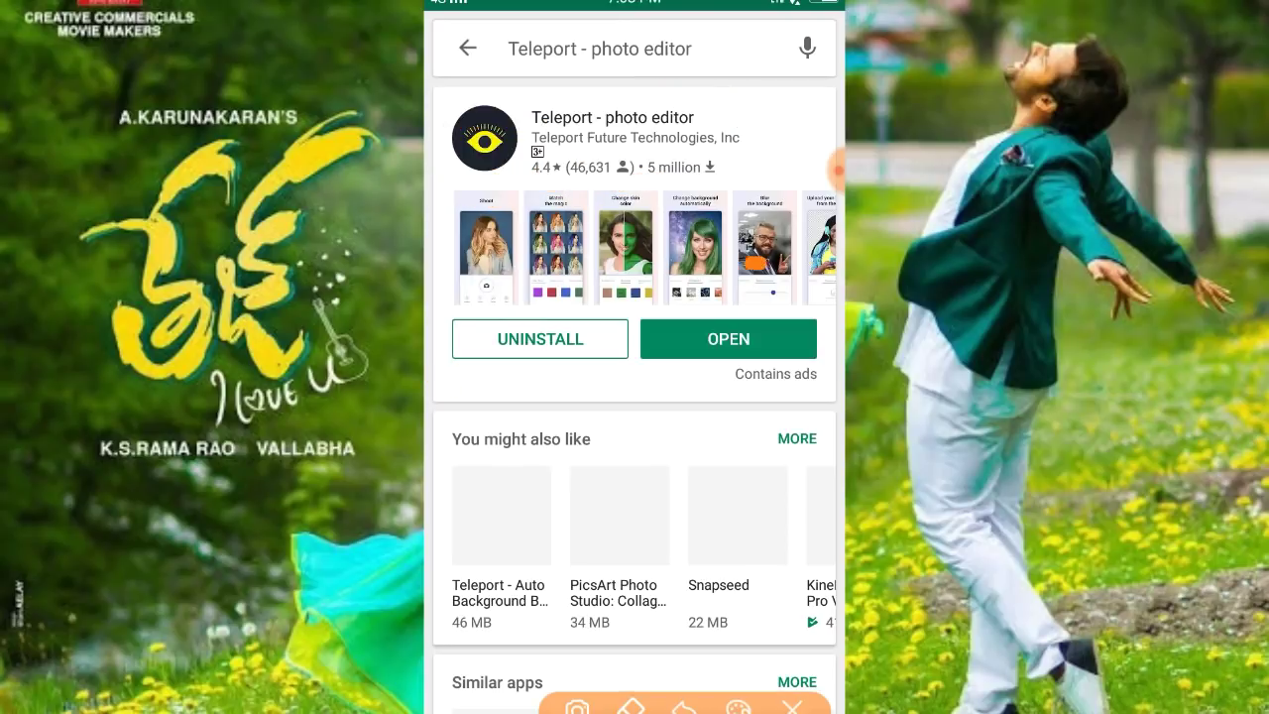
mouse_move(755, 262)
mouse_down()
mouse_move(804, 367)
mouse_move(615, 302)
mouse_up()
click(791, 708)
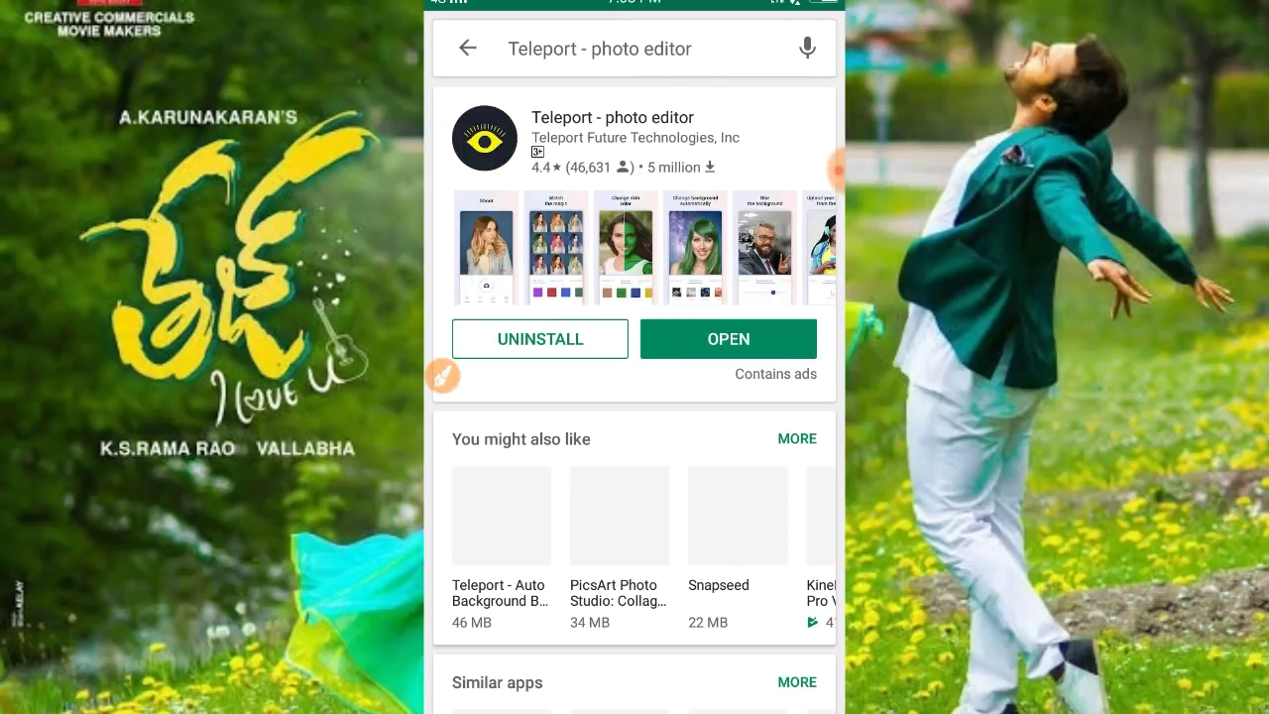